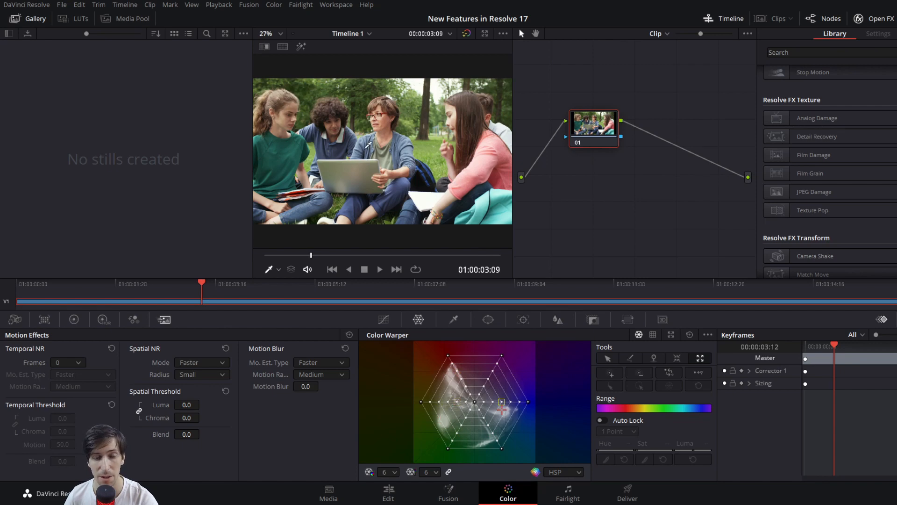
# Raise the yellow hues on the Hue Vs Lum curve to about 1.57 Lum Gain, with an anchor point on each side
pyautogui.click(492, 432)
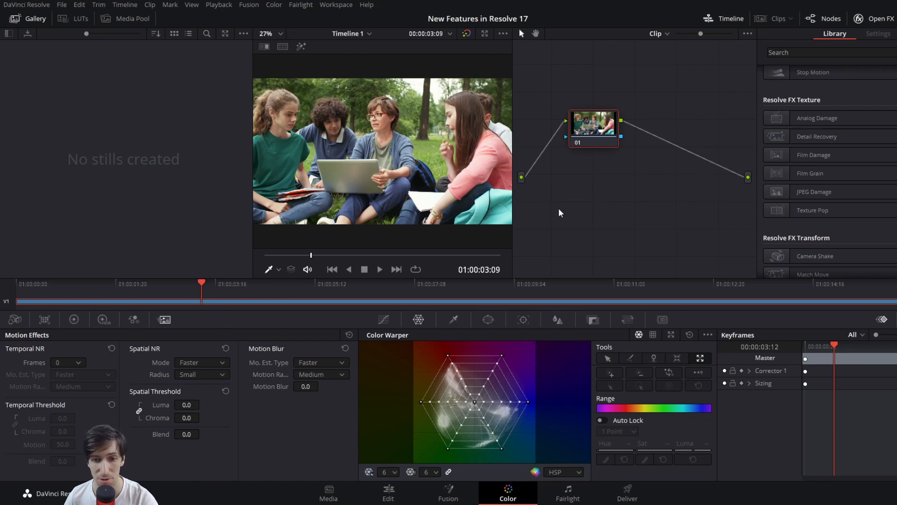
pyautogui.click(384, 319)
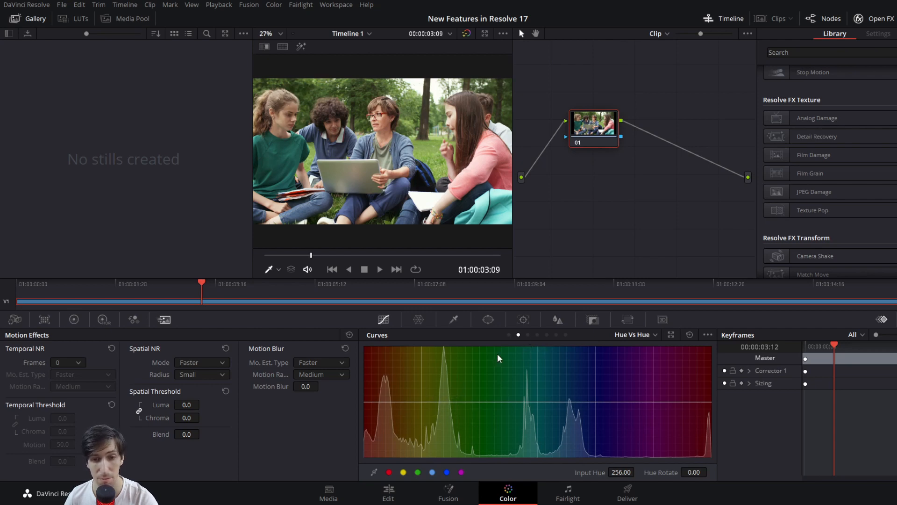
pyautogui.click(528, 334)
pyautogui.click(539, 337)
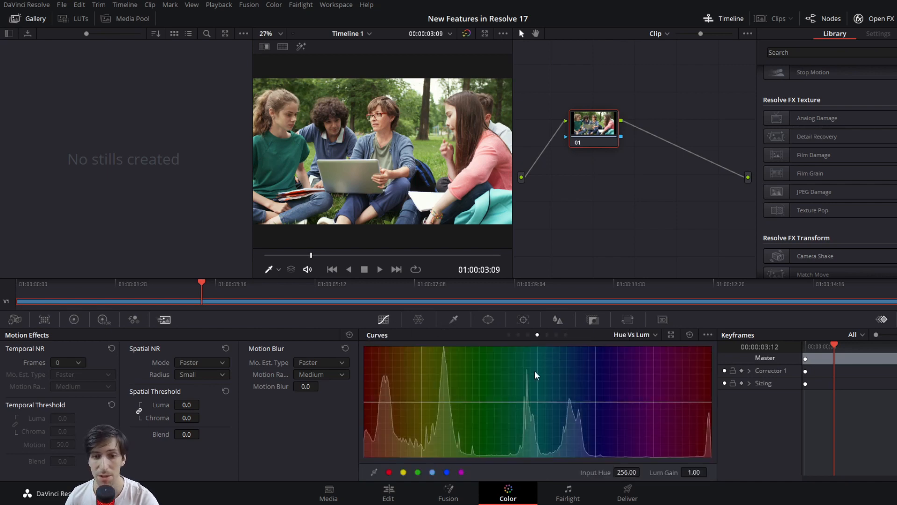
pyautogui.click(403, 401)
pyautogui.click(446, 402)
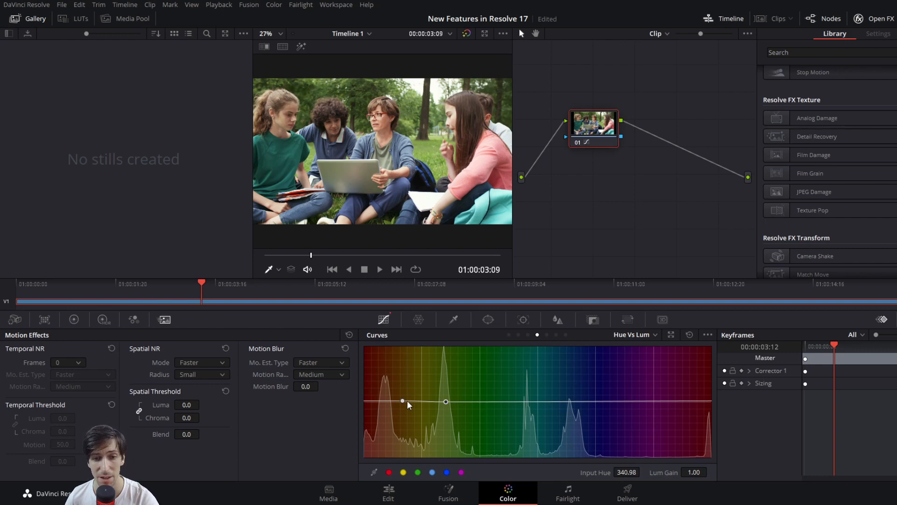
pyautogui.moveTo(429, 401); pyautogui.dragTo(419, 369)
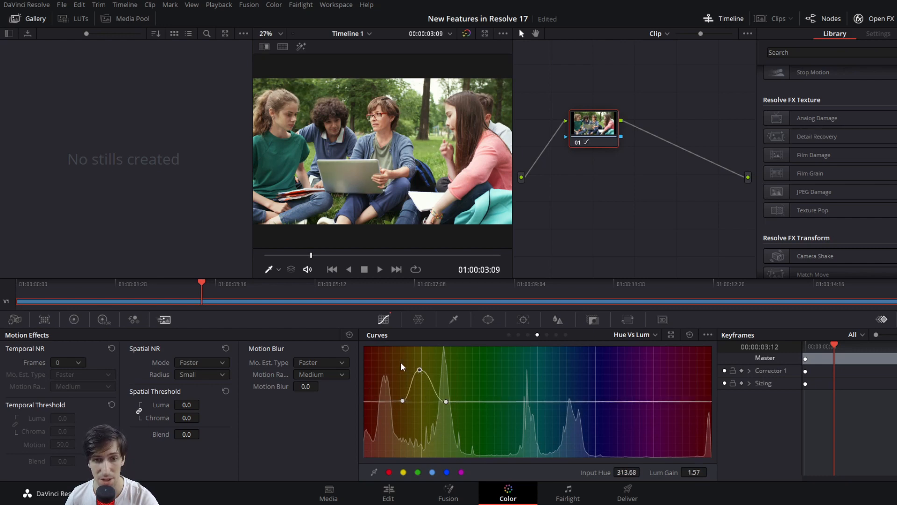
# Open the Color Warper and nudge the outer magenta corner point of the mesh to about Hue 0.17, Sat 1.12
pyautogui.click(418, 319)
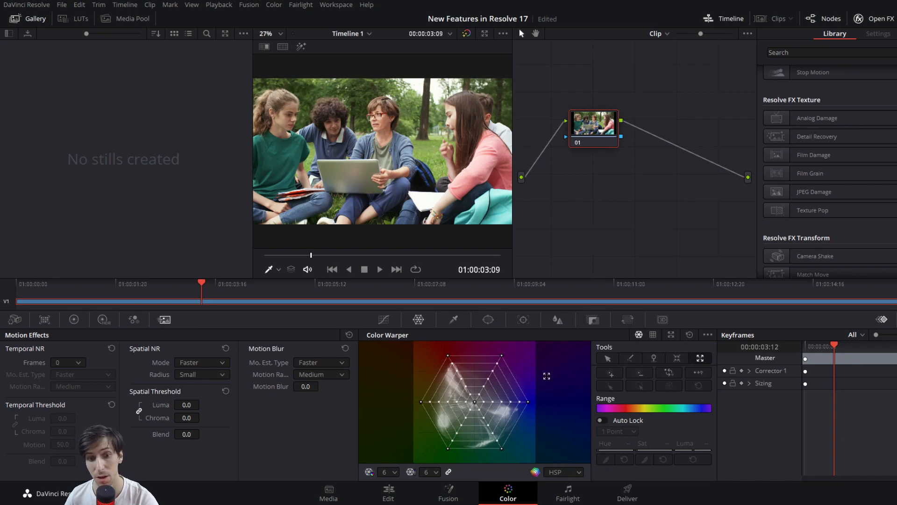
pyautogui.click(502, 355)
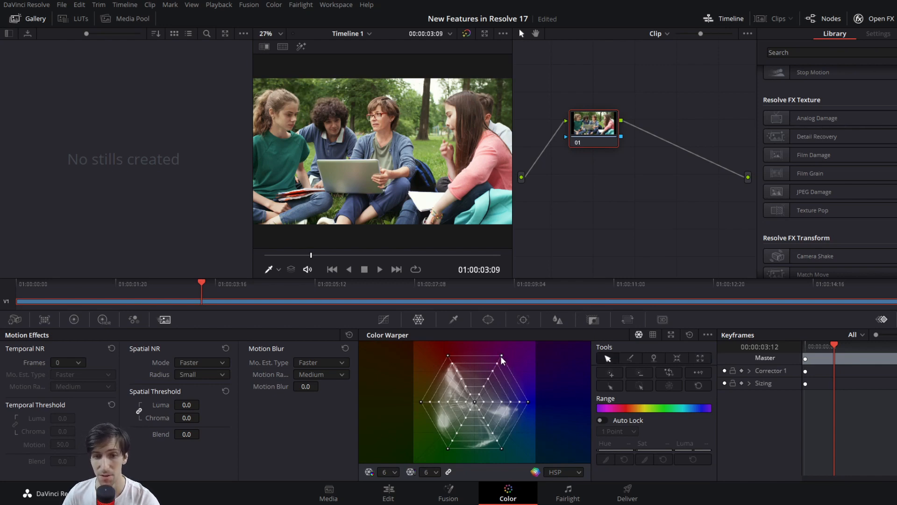
pyautogui.moveTo(503, 355)
pyautogui.mouseDown()
pyautogui.moveTo(508, 360)
pyautogui.moveTo(501, 356)
pyautogui.mouseUp()
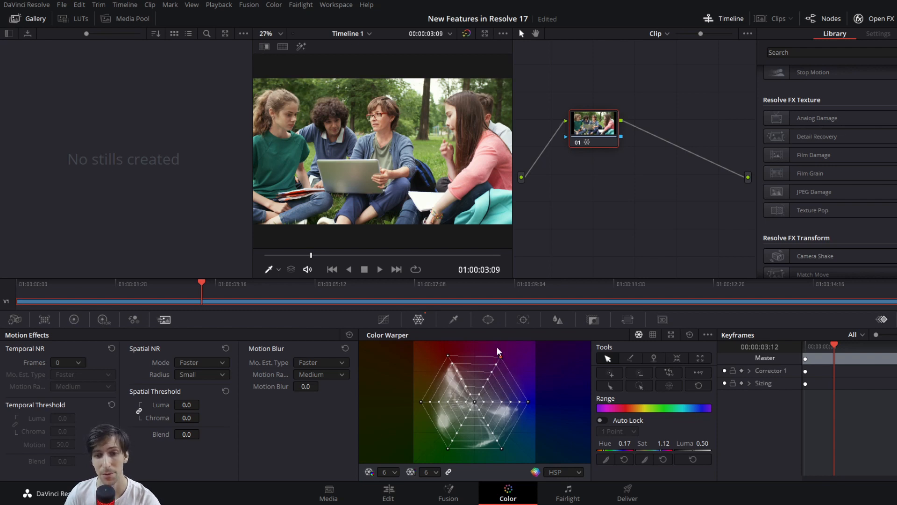
pyautogui.click(474, 402)
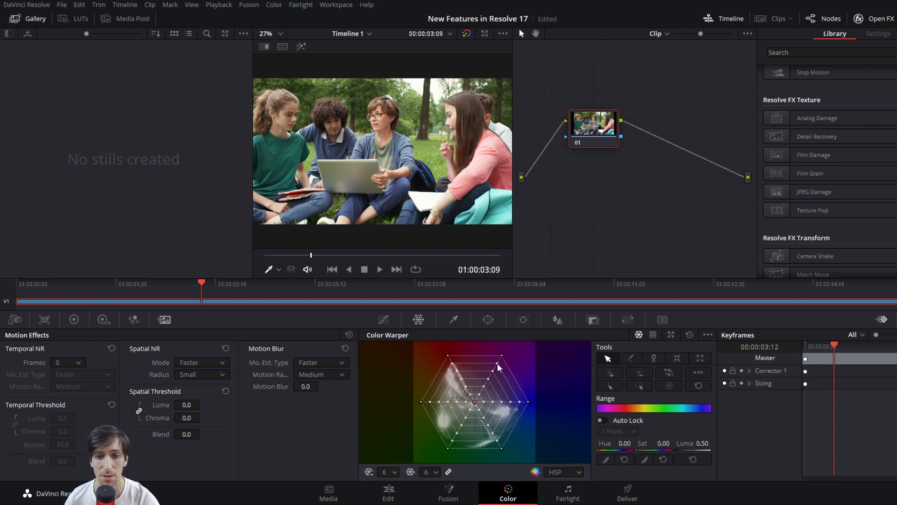
# Select one point on each of the magenta, blue and teal spokes of the mesh and shift all three slightly together
pyautogui.click(498, 363)
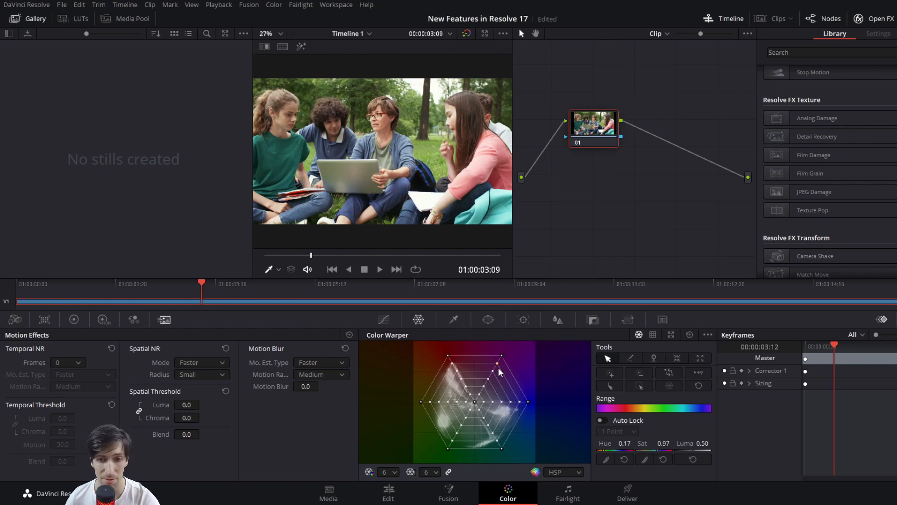
pyautogui.keyDown('ctrl'); pyautogui.click(519, 401); pyautogui.keyUp('ctrl')
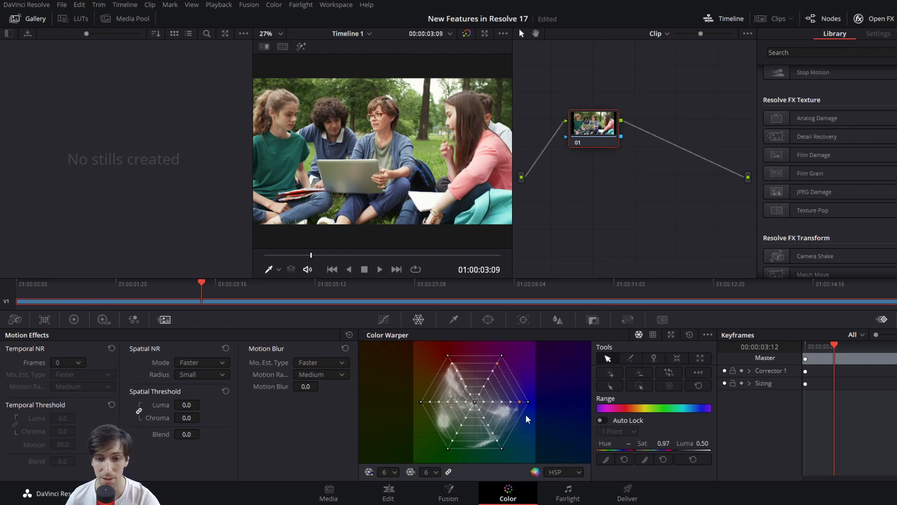
pyautogui.keyDown('ctrl'); pyautogui.click(492, 433); pyautogui.keyUp('ctrl')
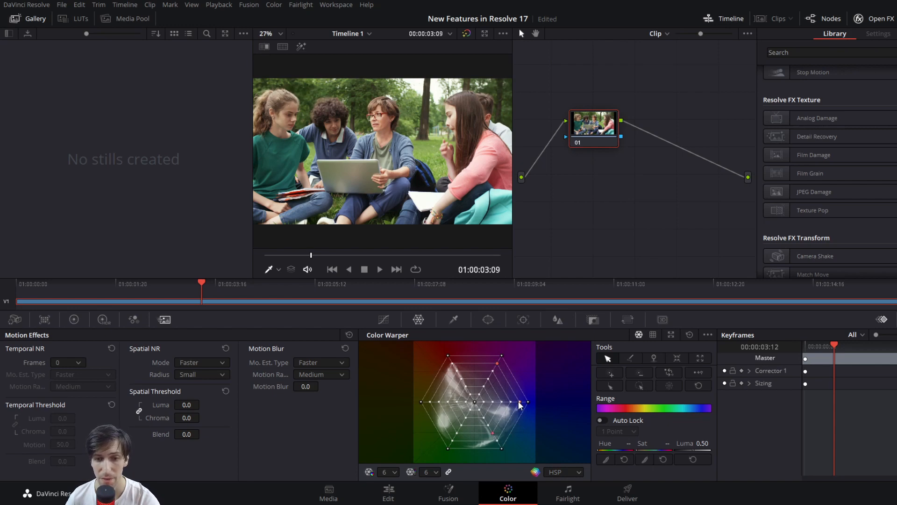
pyautogui.moveTo(520, 405)
pyautogui.mouseDown()
pyautogui.moveTo(520, 415)
pyautogui.moveTo(514, 394)
pyautogui.moveTo(519, 405)
pyautogui.mouseUp()
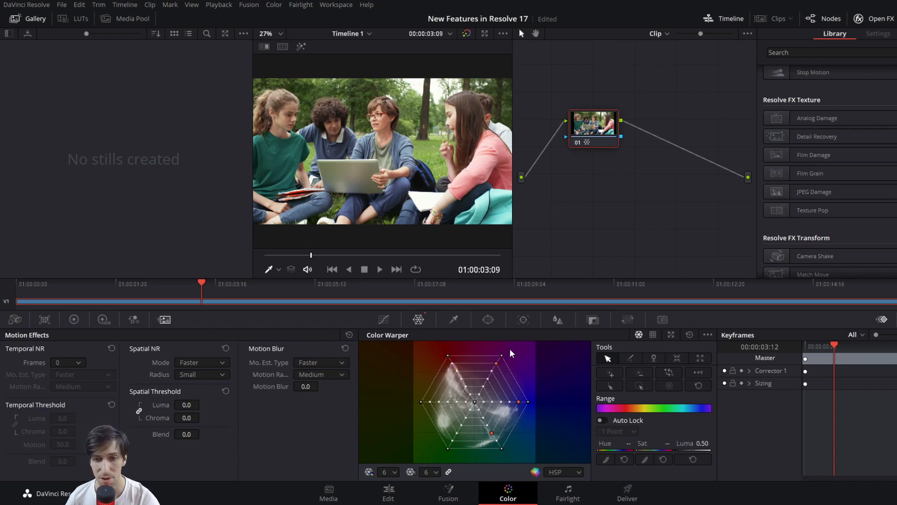
# Switch the Color Warper to its Chroma-Luma grids, make Grid 1 active and box-select its bottom row of points
pyautogui.click(652, 334)
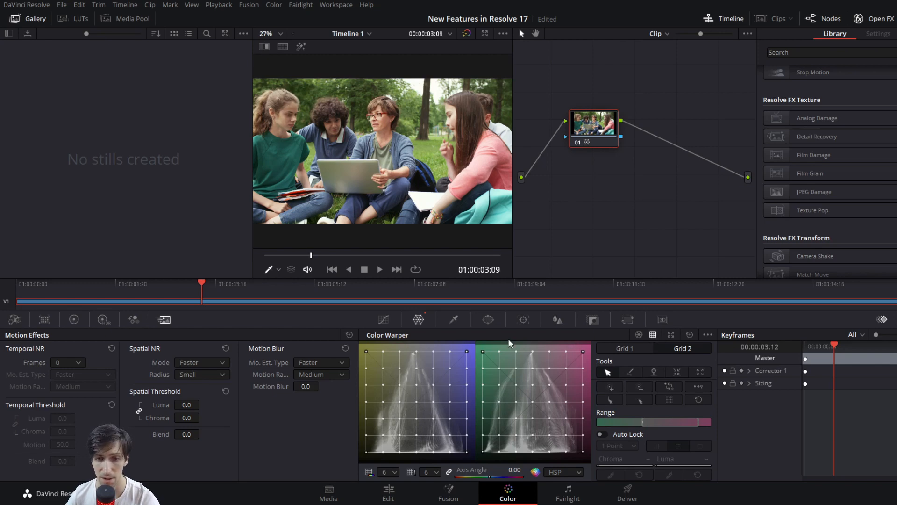
pyautogui.click(647, 350)
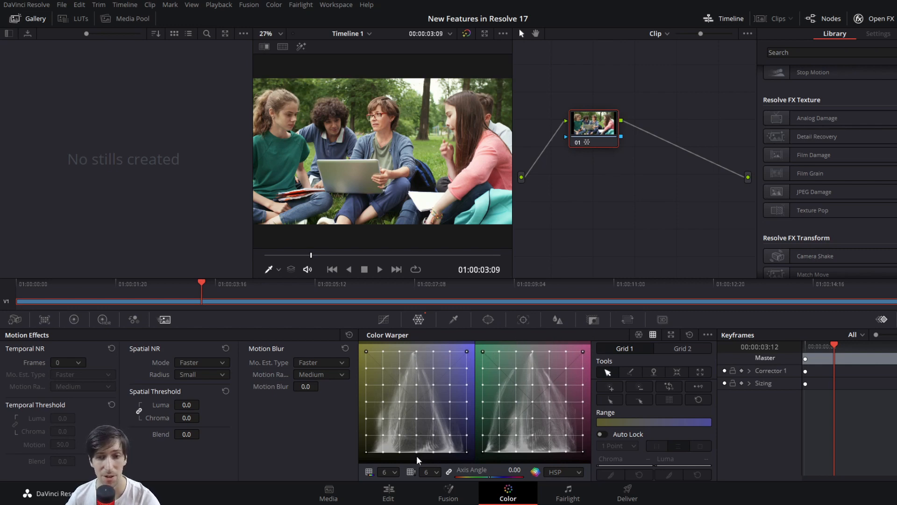
pyautogui.moveTo(363, 447); pyautogui.dragTo(475, 459)
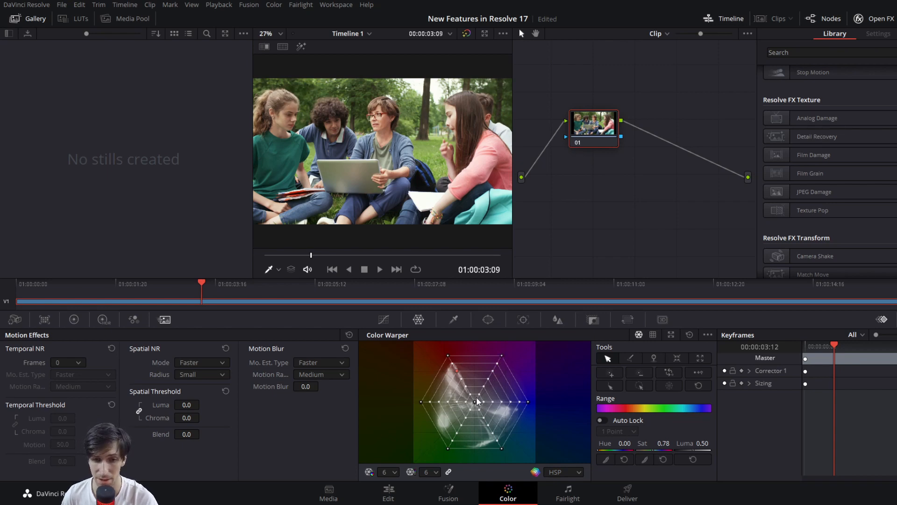
# Try moving the outer magenta corner point inward and back out to about Hue 0.17, Sat 1.19, and undo the move
pyautogui.click(502, 357)
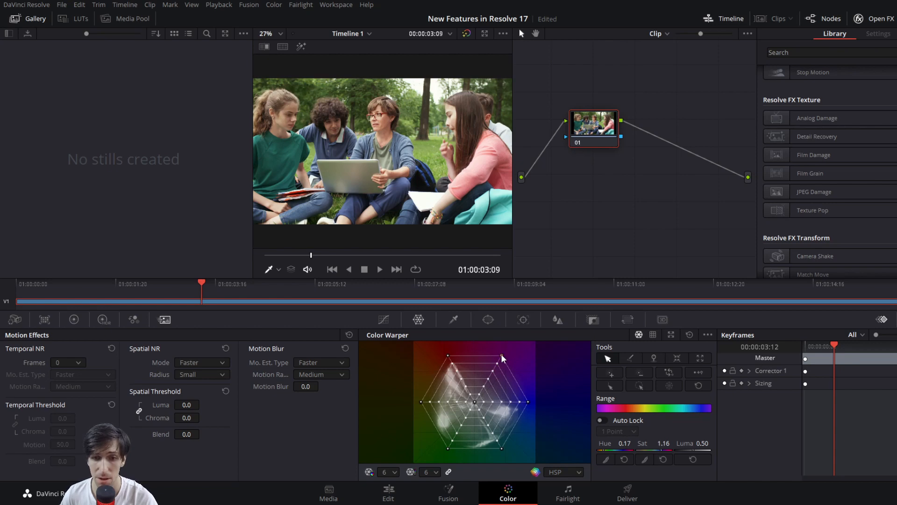
pyautogui.moveTo(501, 355)
pyautogui.mouseDown()
pyautogui.moveTo(509, 341)
pyautogui.moveTo(491, 367)
pyautogui.mouseUp()
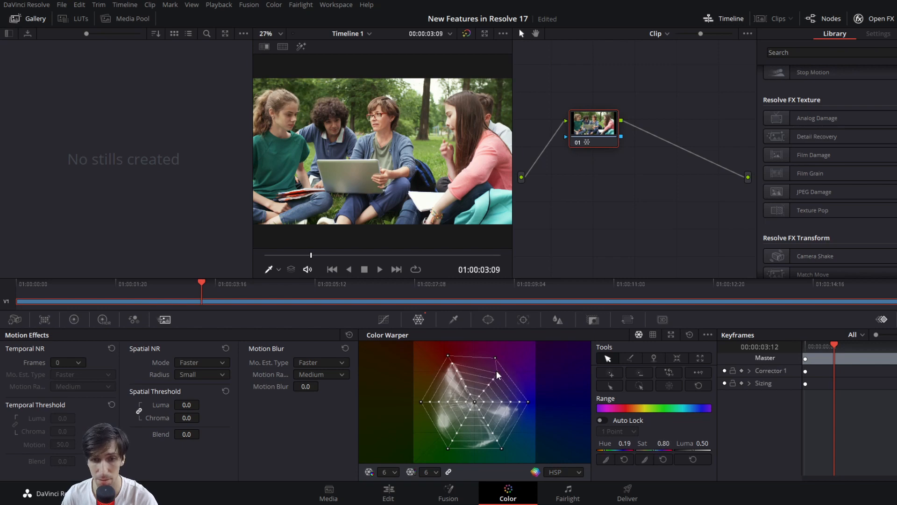
pyautogui.click(490, 366)
pyautogui.moveTo(486, 366); pyautogui.dragTo(505, 355)
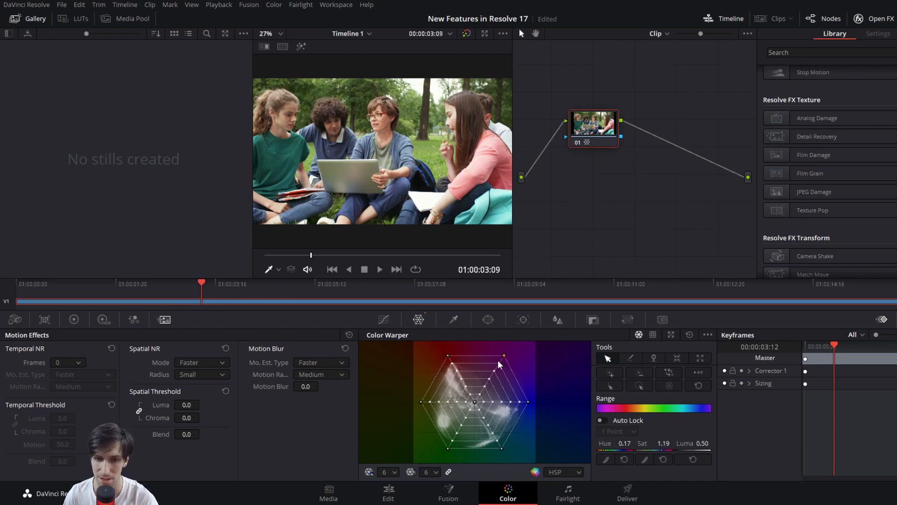
pyautogui.hotkey('ctrl', 'z')
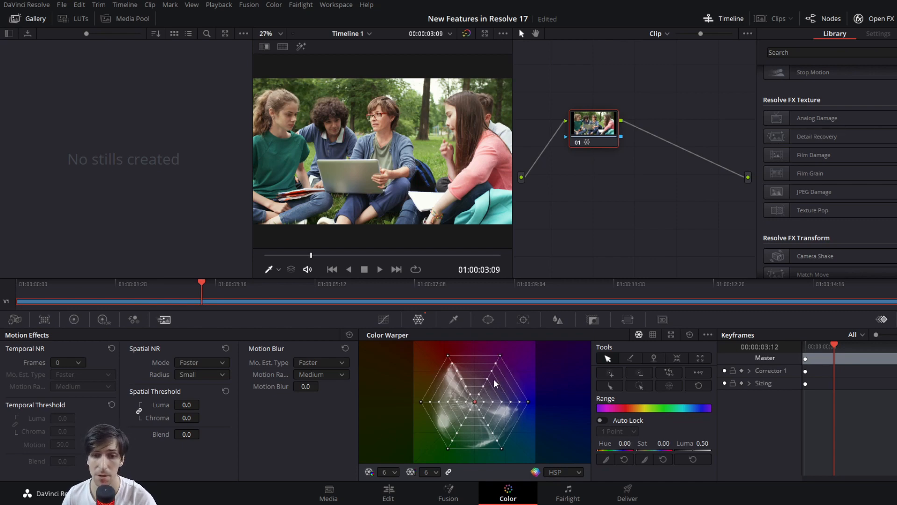
# Pull the middle point of the magenta spoke out past the mesh edge towards blue, to about Hue 0.27, Sat 1.24
pyautogui.click(486, 378)
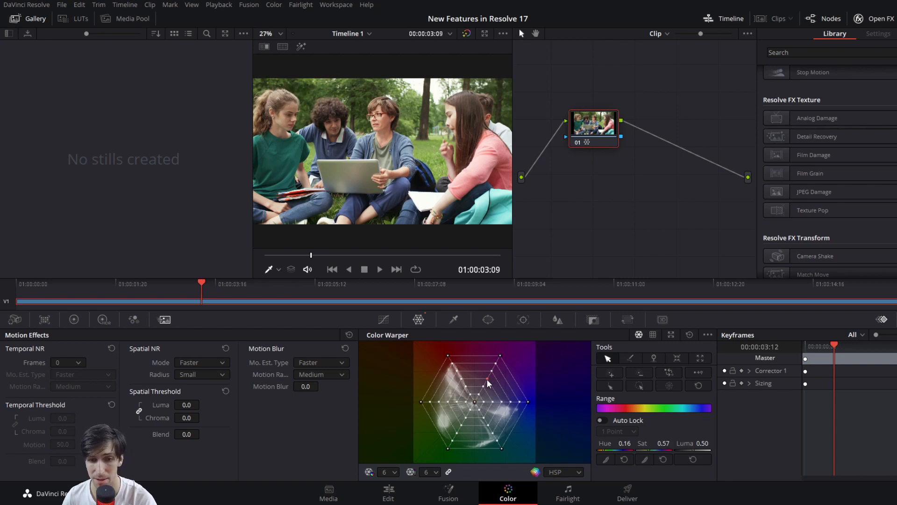
pyautogui.moveTo(486, 379); pyautogui.dragTo(533, 374)
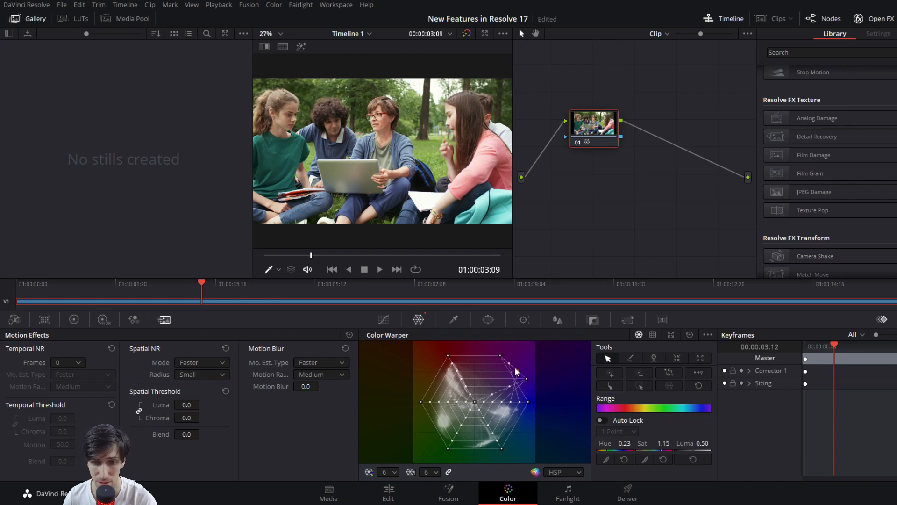
pyautogui.moveTo(518, 370)
pyautogui.mouseDown()
pyautogui.moveTo(528, 381)
pyautogui.moveTo(521, 370)
pyautogui.mouseUp()
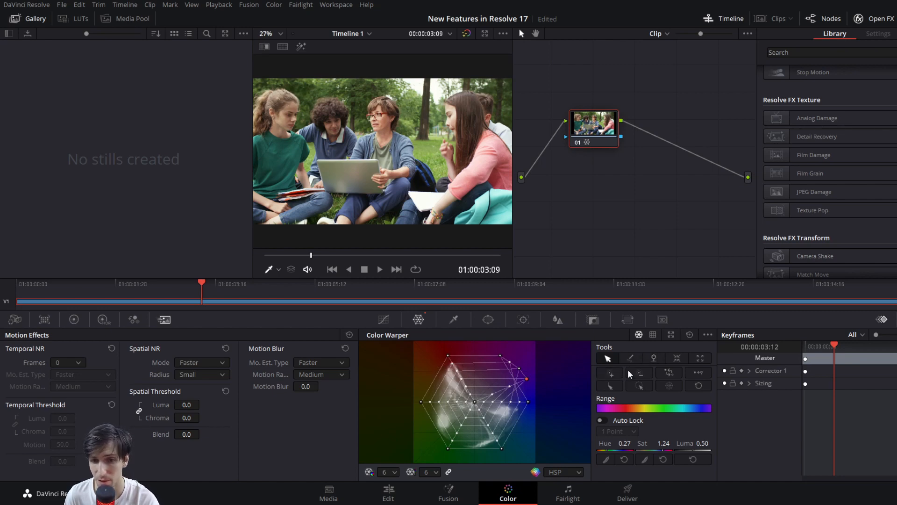
# Try the Pin tool on the displaced magenta point and return it to Hue 0.16, Sat 0.57
pyautogui.click(654, 358)
pyautogui.click(527, 377)
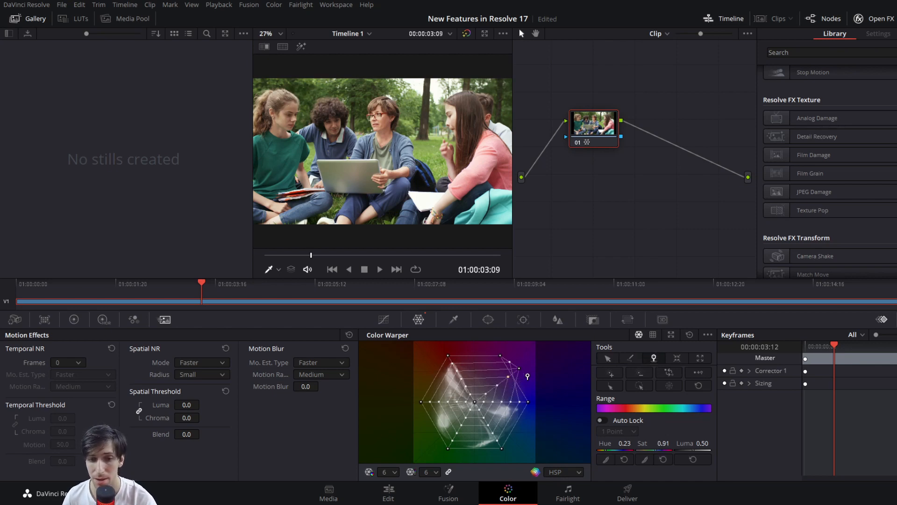
pyautogui.moveTo(527, 376); pyautogui.dragTo(486, 377)
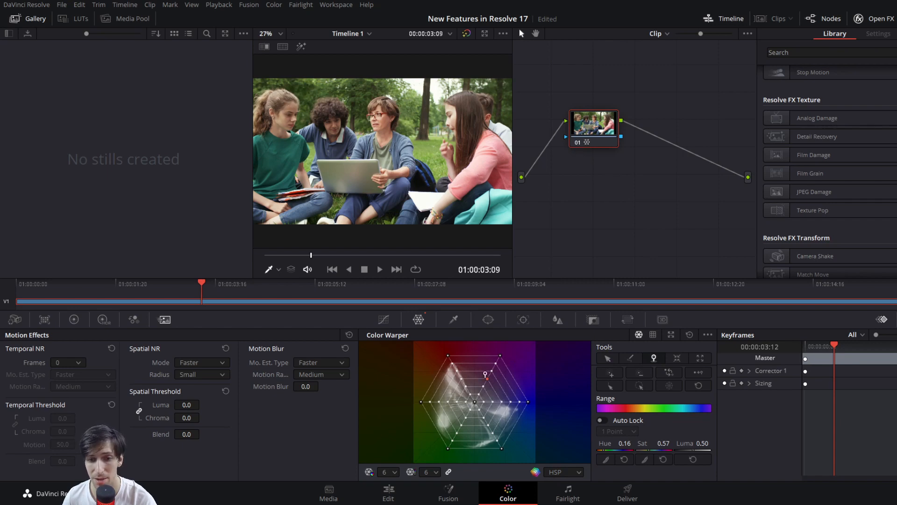
# Move the outer magenta corner point of the mesh outward with the selection tool, to about Hue 0.18, Sat 1.44
pyautogui.click(607, 358)
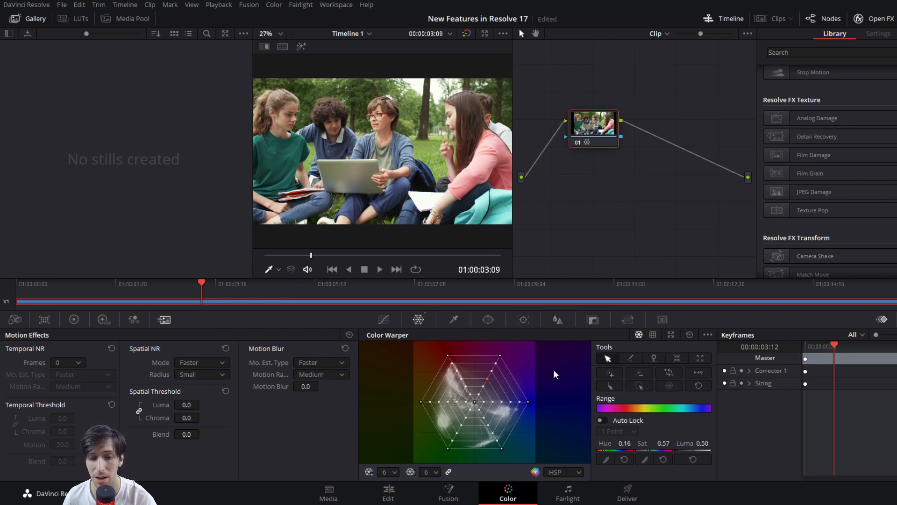
pyautogui.click(500, 355)
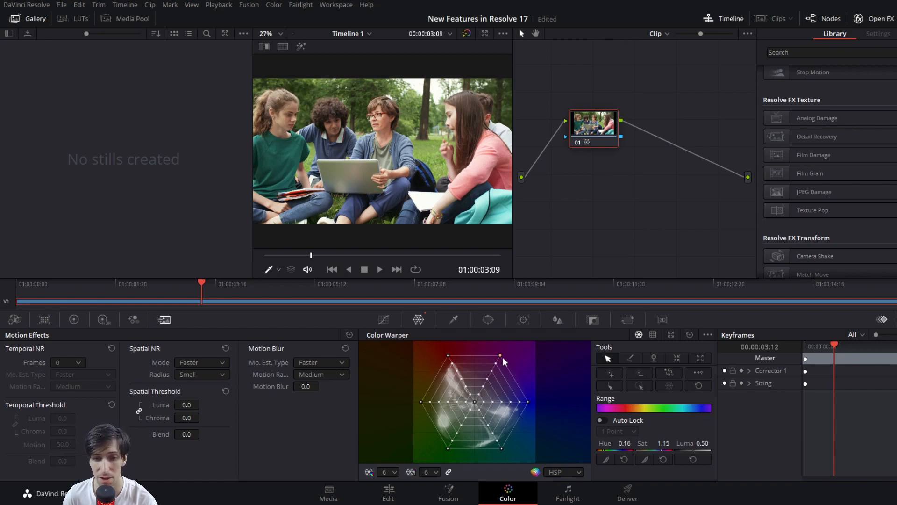
pyautogui.moveTo(500, 355); pyautogui.dragTo(517, 344)
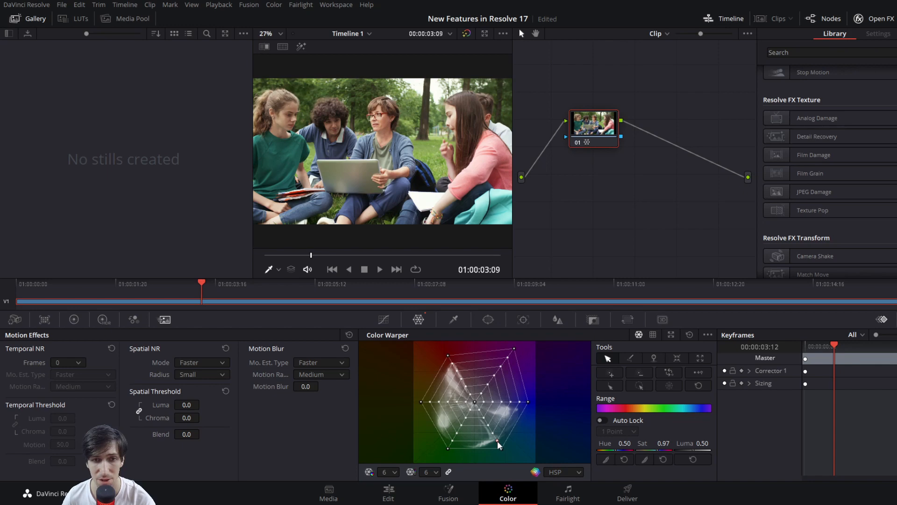
# Try shifting the second-outermost point of the teal spoke towards blue, to about Hue 0.42, Sat 0.89
pyautogui.moveTo(497, 441); pyautogui.dragTo(509, 422)
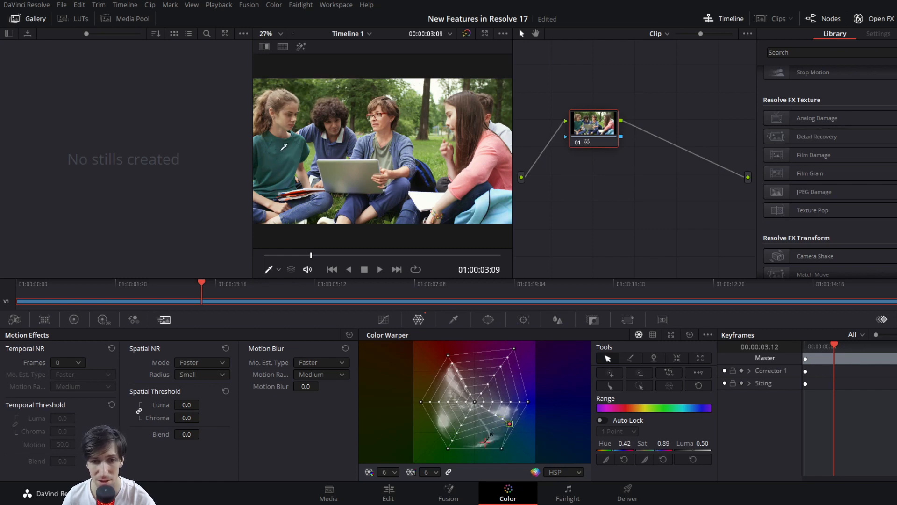
pyautogui.click(501, 430)
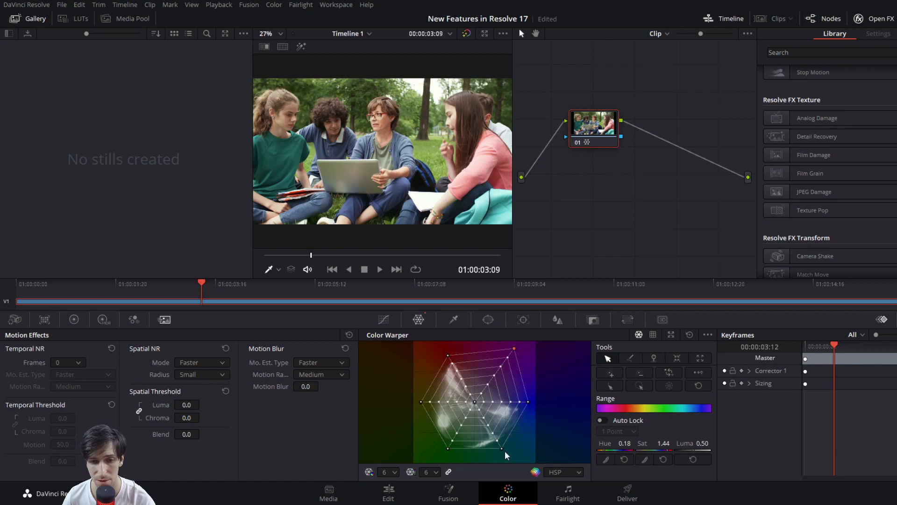
# Move the outer teal corner point of the mesh towards blue, to about Hue 0.40, Sat 1.12
pyautogui.click(500, 448)
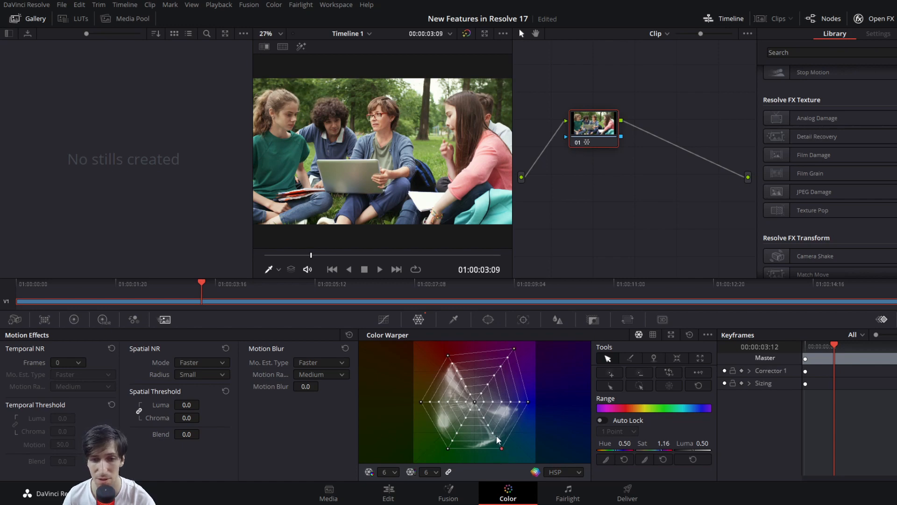
pyautogui.moveTo(495, 443); pyautogui.dragTo(497, 441)
pyautogui.moveTo(500, 450); pyautogui.dragTo(521, 424)
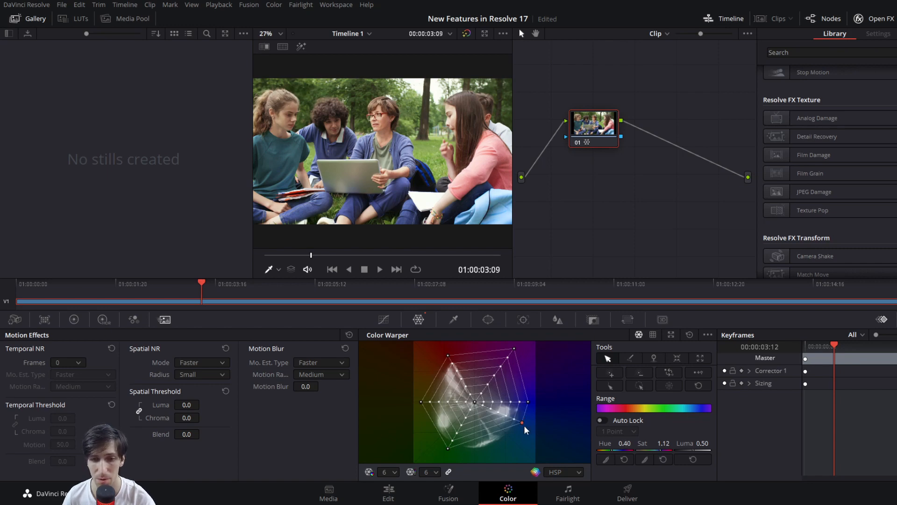
# Try moving the mesh's centre point towards green, to about Hue 0.69, Sat 0.73, and undo the move
pyautogui.click(475, 402)
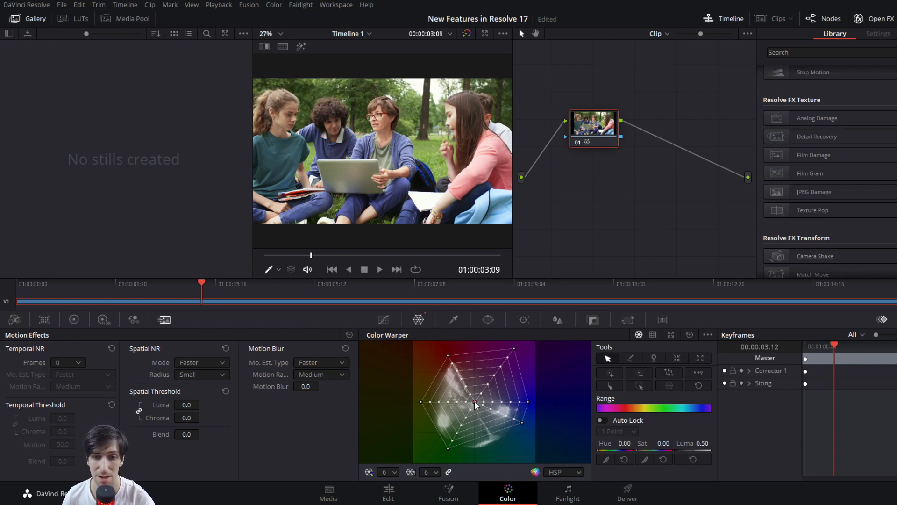
pyautogui.moveTo(474, 401); pyautogui.dragTo(454, 429)
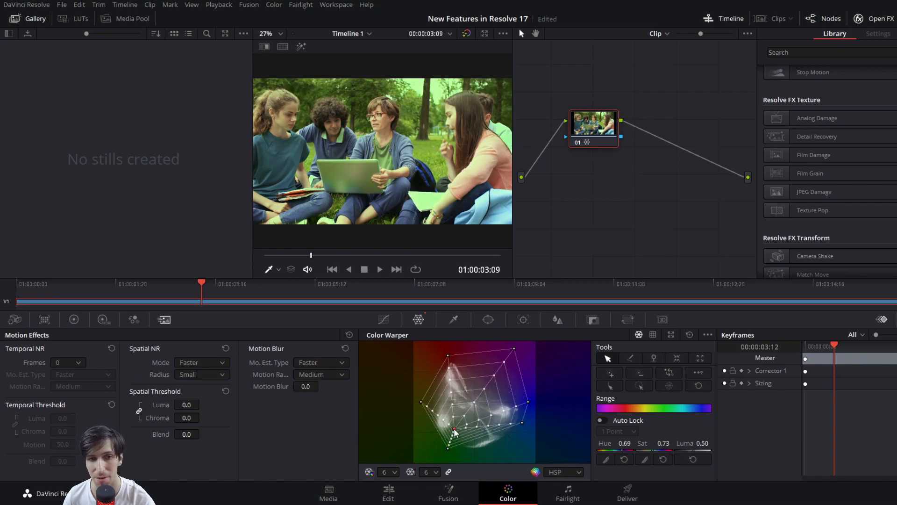
pyautogui.hotkey('ctrl', 'z')
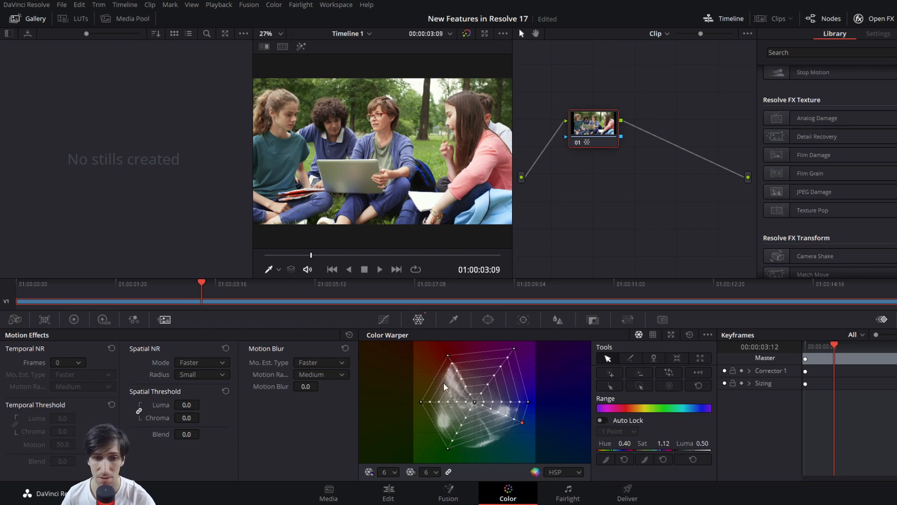
# Try a hue resolution of 8 with a saturation resolution of 6 for the mesh, and restore the hue resolution to 6
pyautogui.click(394, 469)
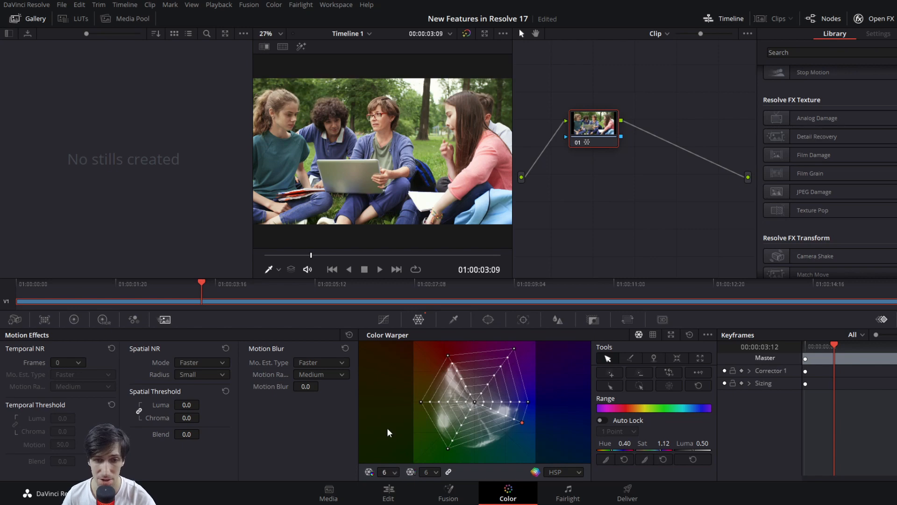
pyautogui.click(387, 427)
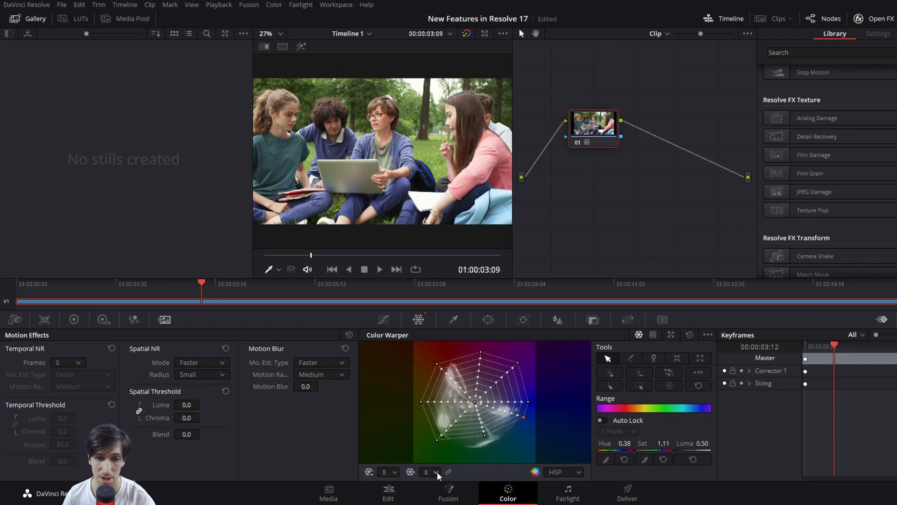
pyautogui.scroll(2, 434, 467)
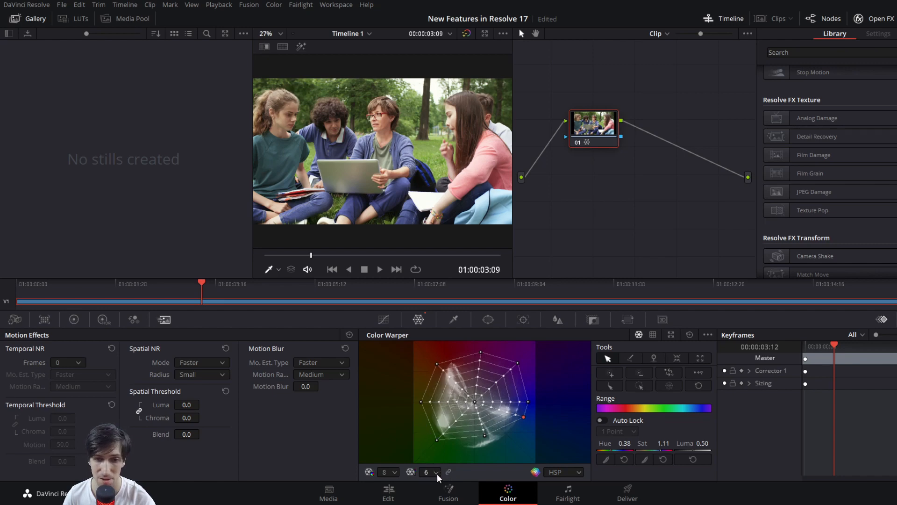
pyautogui.scroll(-2, 429, 471)
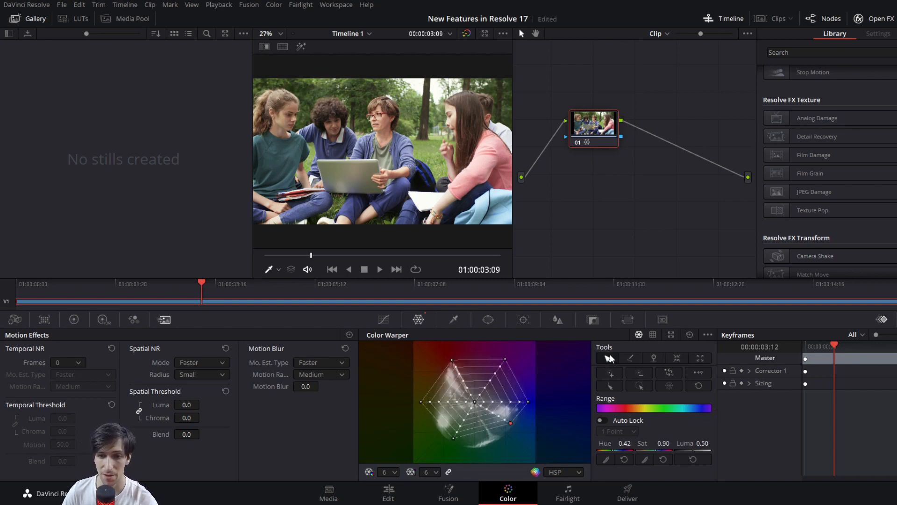
# Select several outer points of the magenta spoke with the selection tool, and box-select the points of the teal spoke
pyautogui.click(608, 357)
pyautogui.click(504, 360)
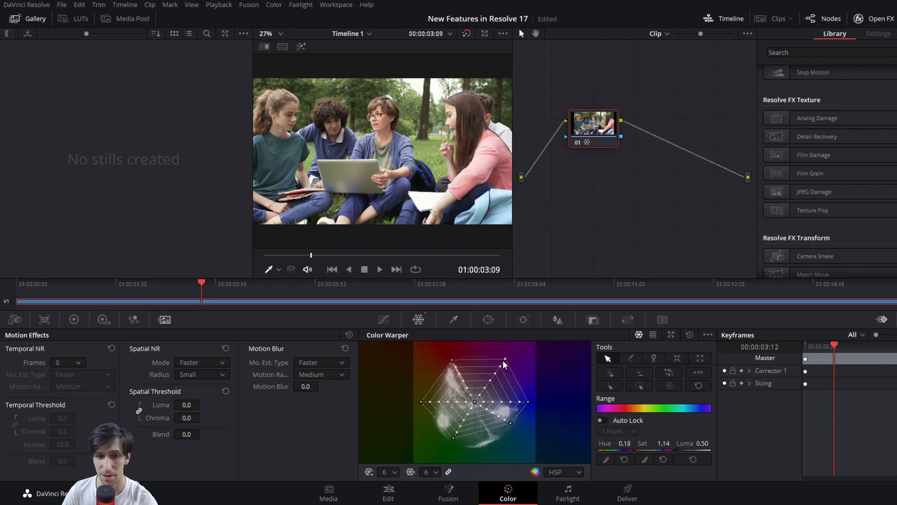
pyautogui.click(500, 367)
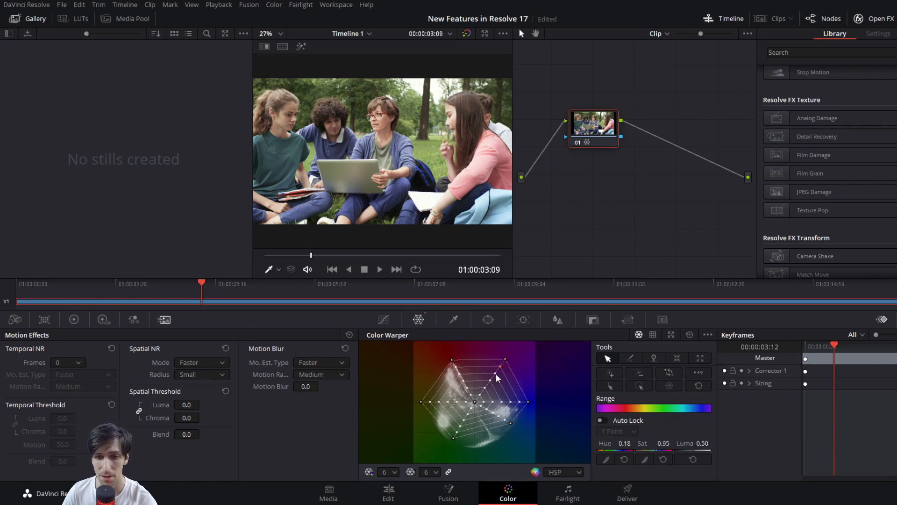
pyautogui.keyDown('shift'); pyautogui.click(496, 373); pyautogui.keyUp('shift')
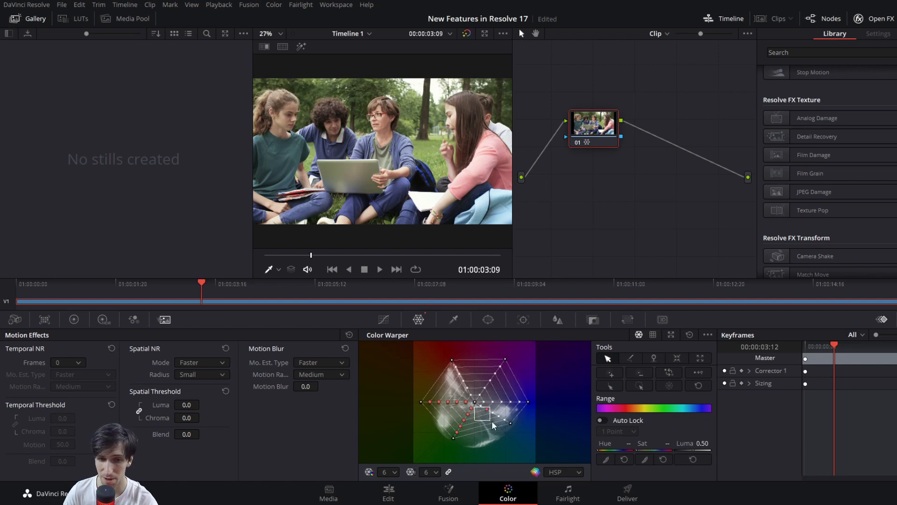
pyautogui.moveTo(491, 420); pyautogui.dragTo(521, 429)
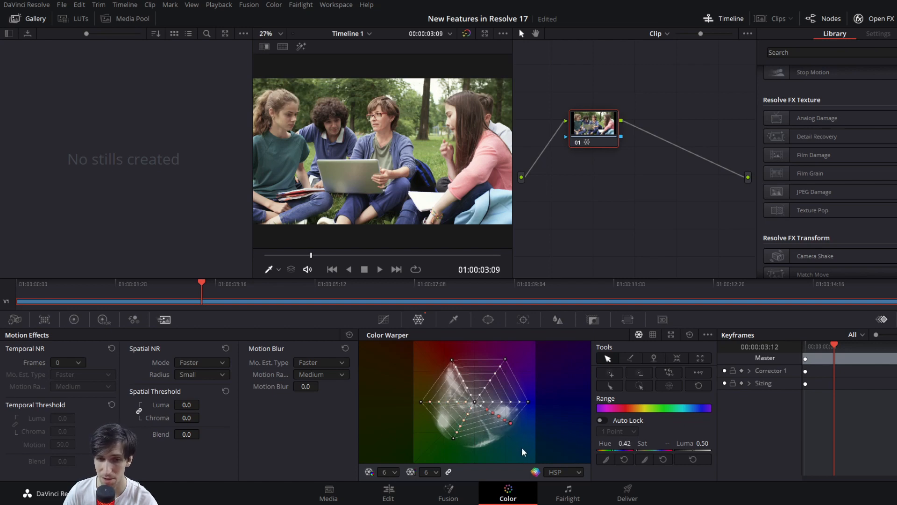
# Paint over the mesh spokes with the Draw Selection tool to select their points, and try the Pin tool on the mesh
pyautogui.click(631, 357)
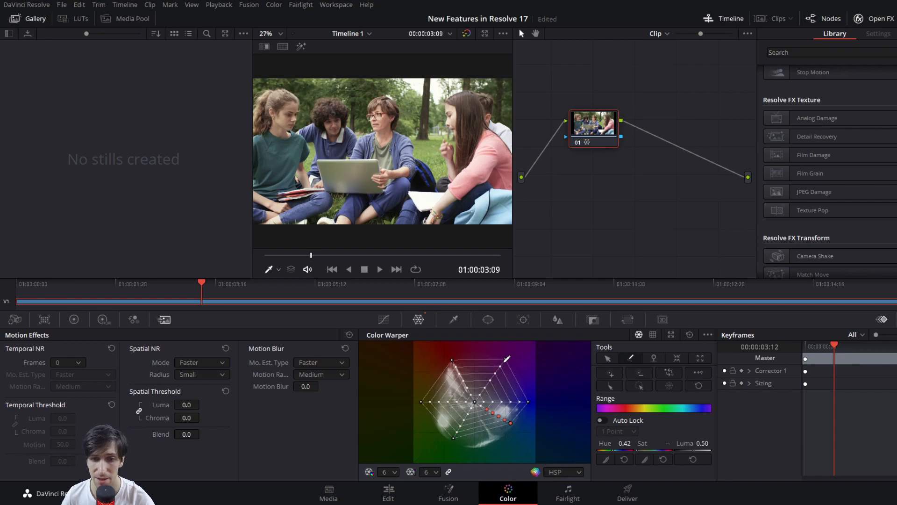
pyautogui.moveTo(506, 359)
pyautogui.mouseDown()
pyautogui.moveTo(500, 374)
pyautogui.moveTo(481, 385)
pyautogui.moveTo(455, 368)
pyautogui.moveTo(473, 390)
pyautogui.moveTo(429, 401)
pyautogui.moveTo(468, 401)
pyautogui.moveTo(469, 412)
pyautogui.moveTo(481, 408)
pyautogui.moveTo(479, 395)
pyautogui.moveTo(473, 403)
pyautogui.moveTo(513, 438)
pyautogui.moveTo(495, 395)
pyautogui.mouseUp()
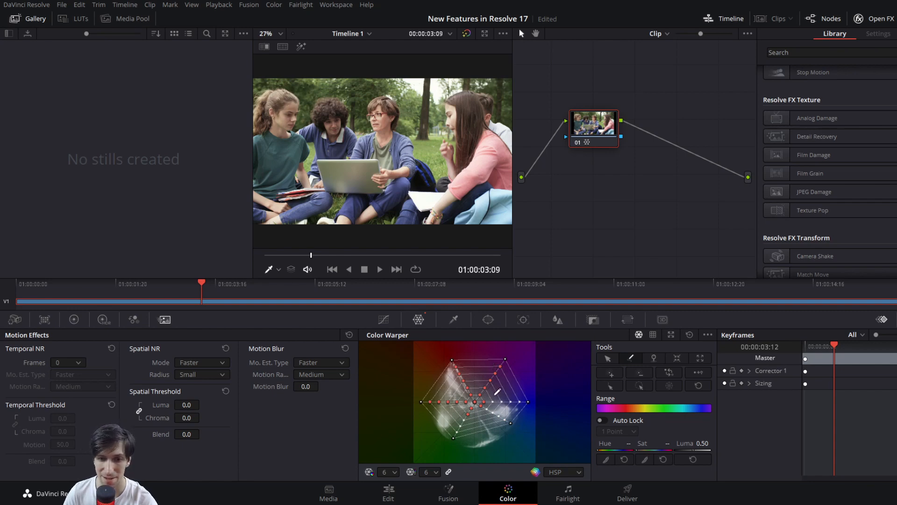
pyautogui.moveTo(486, 401)
pyautogui.mouseDown()
pyautogui.moveTo(520, 402)
pyautogui.moveTo(489, 415)
pyautogui.mouseUp()
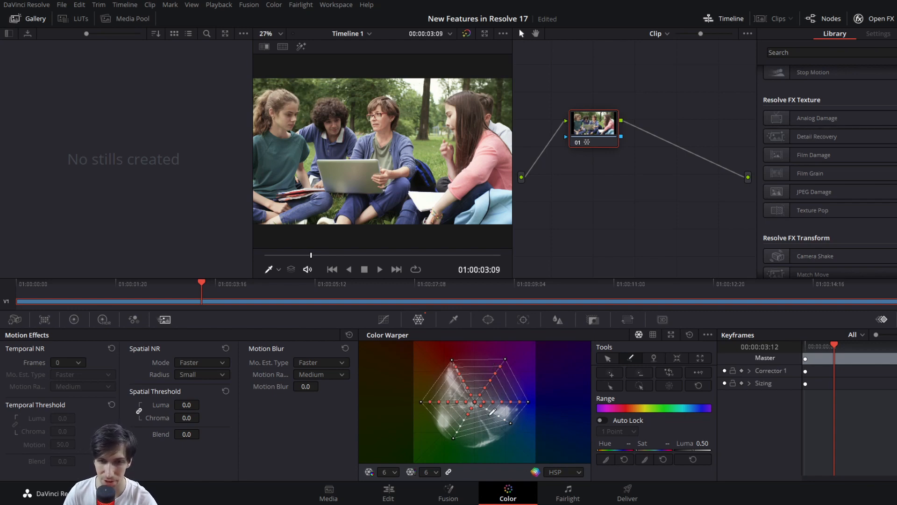
pyautogui.click(653, 357)
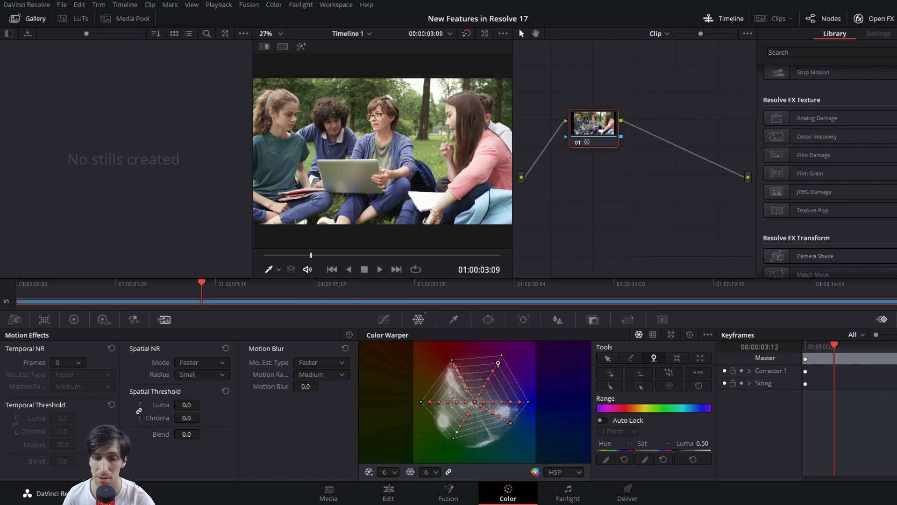
pyautogui.click(500, 391)
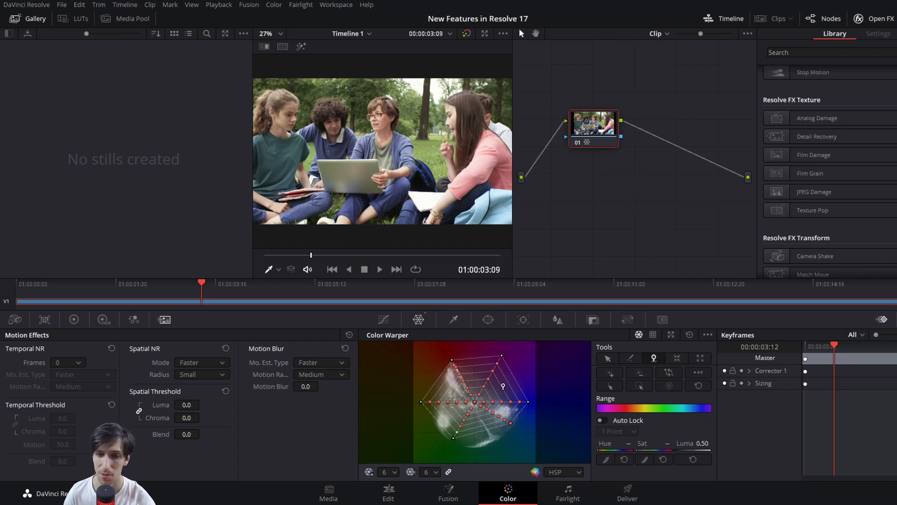
# Try drawing nearby mesh points together around the inner red and teal spokes with the pull-to-cursor tool
pyautogui.click(679, 361)
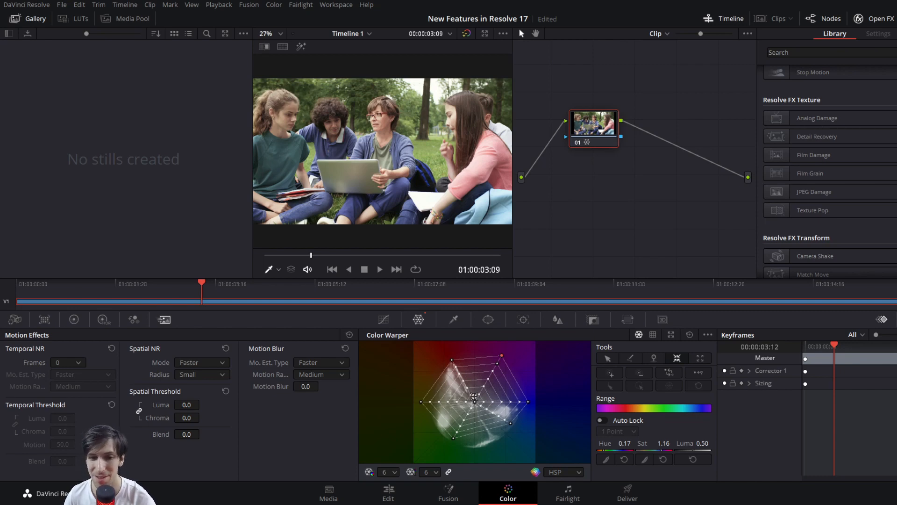
pyautogui.click(463, 382)
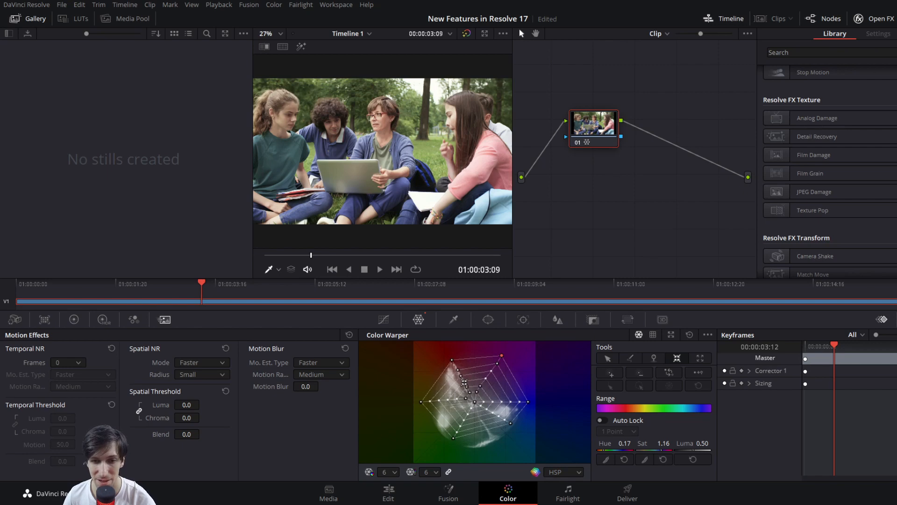
pyautogui.click(464, 382)
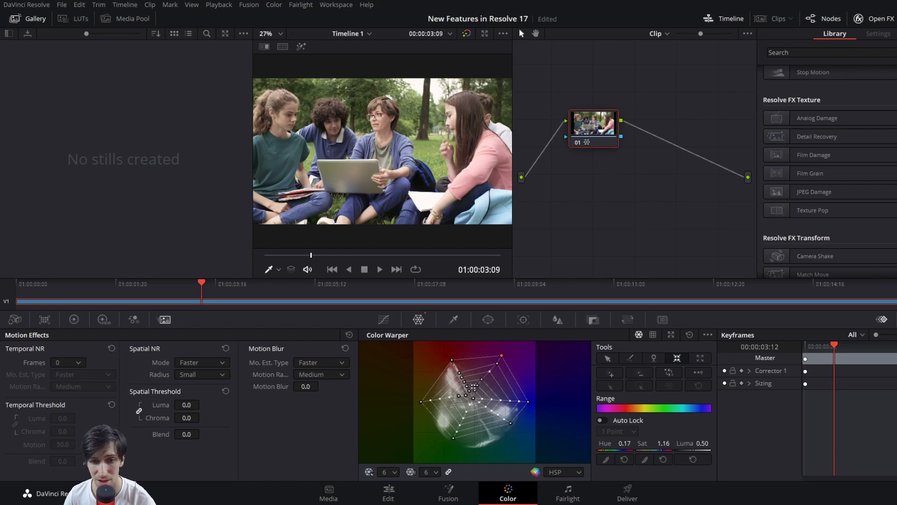
pyautogui.click(487, 405)
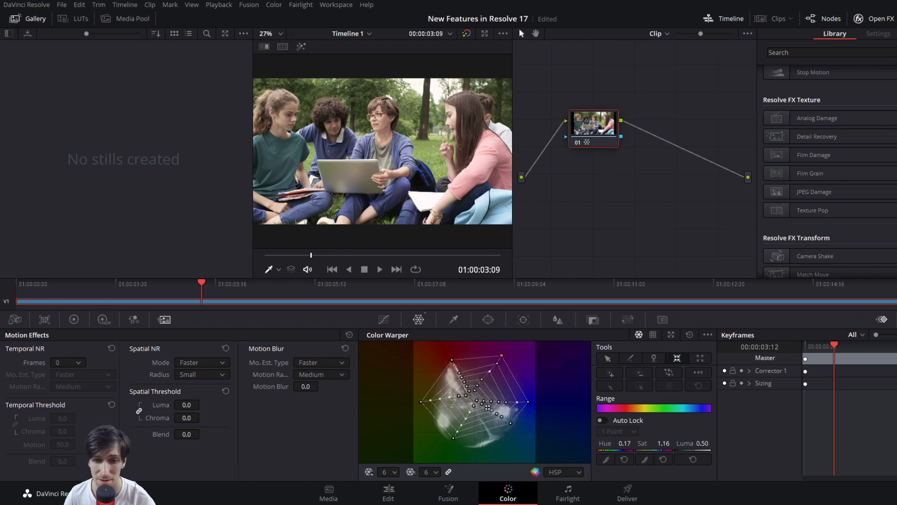
# Try moving the middle point of the yellow spoke to about Hue 0.86, Sat 0.60 with the selection tool
pyautogui.click(608, 358)
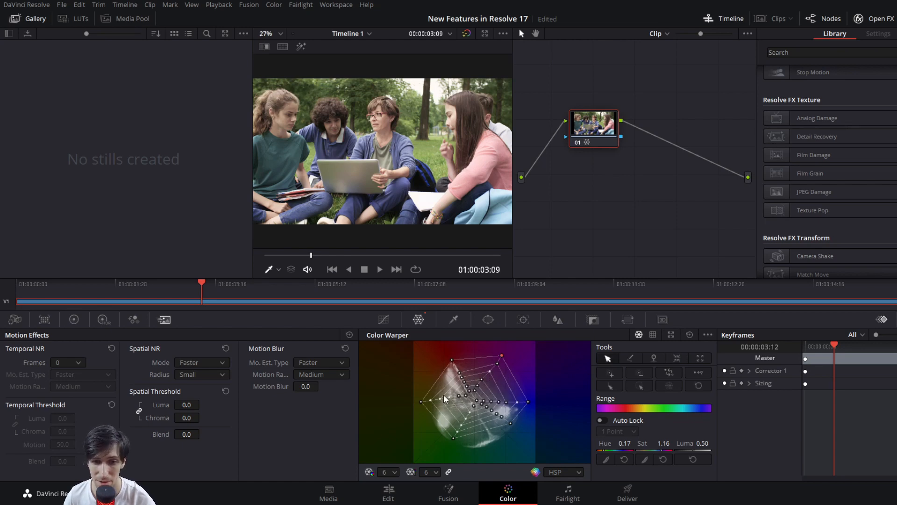
pyautogui.moveTo(448, 400); pyautogui.dragTo(442, 394)
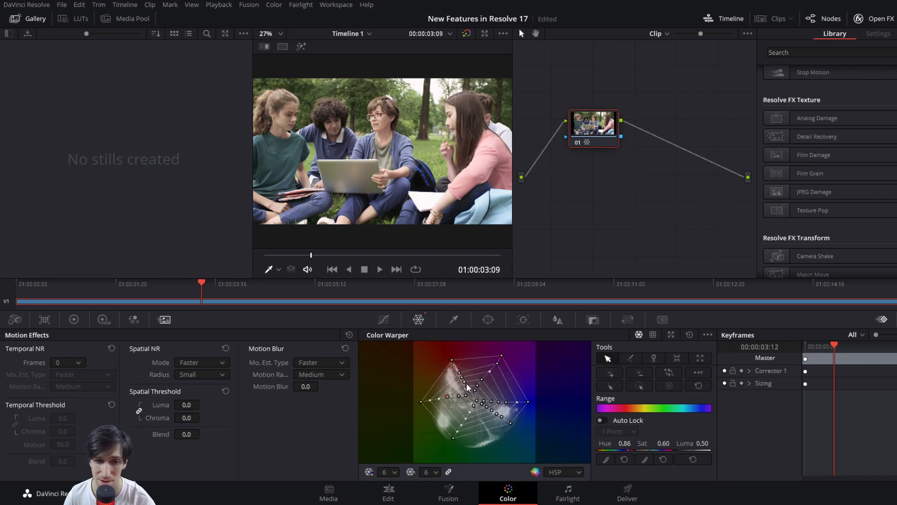
# Try pulling more mesh points together just above the centre and on the inner yellow spoke
pyautogui.click(677, 358)
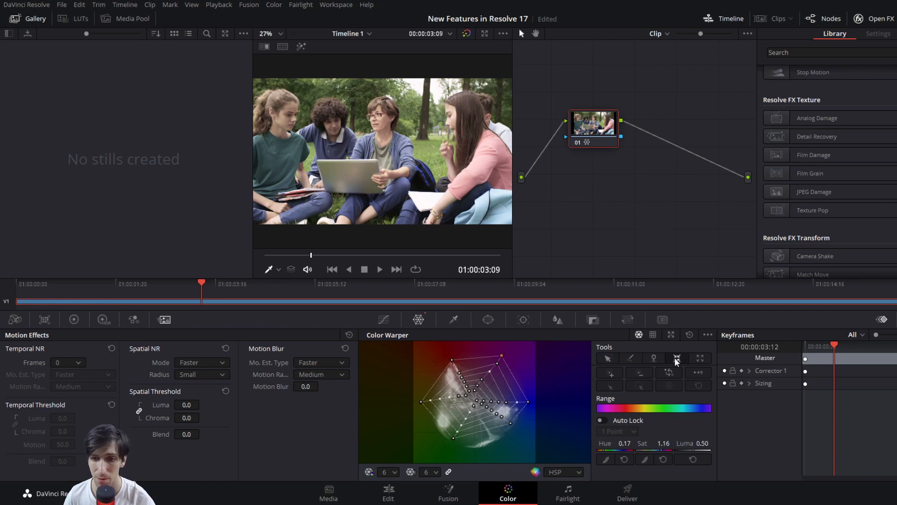
pyautogui.click(472, 387)
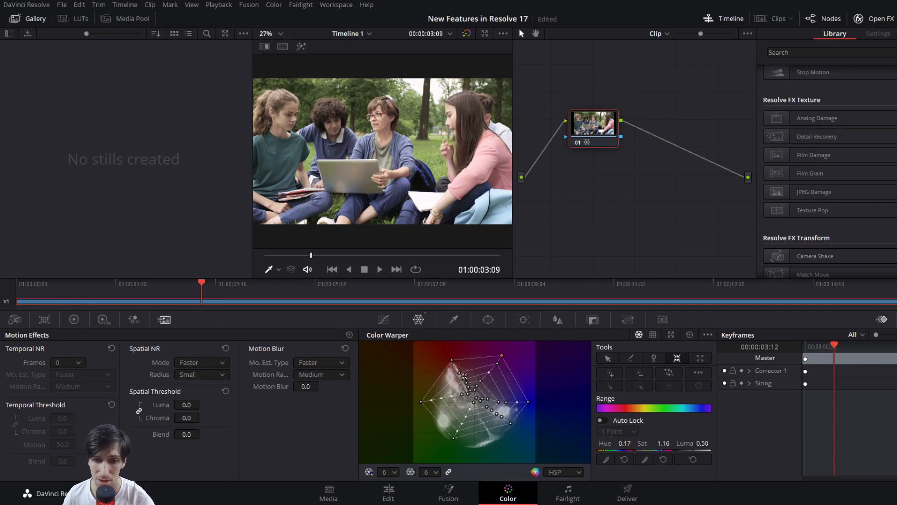
pyautogui.click(473, 377)
pyautogui.click(462, 396)
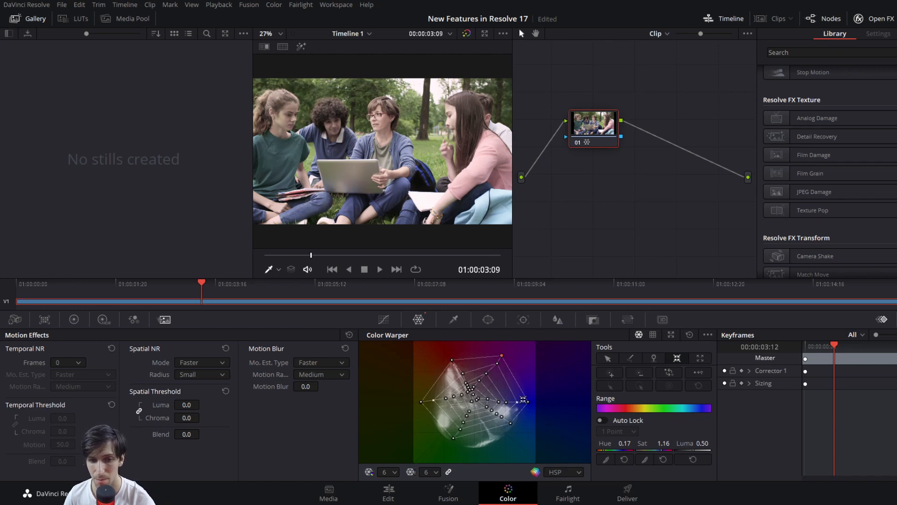
# Try pushing the clustered points near the mesh centre apart, and reset the whole Color Warper
pyautogui.click(701, 357)
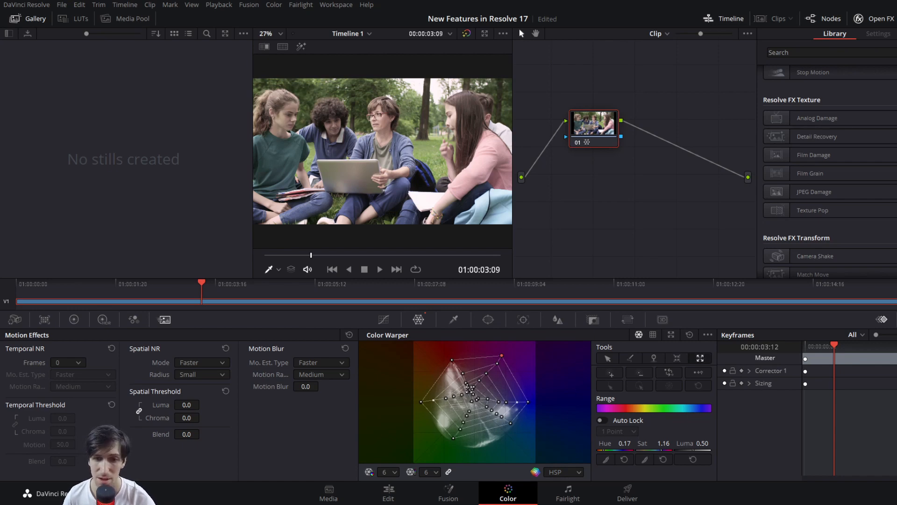
pyautogui.moveTo(469, 388); pyautogui.dragTo(469, 388)
pyautogui.click(689, 334)
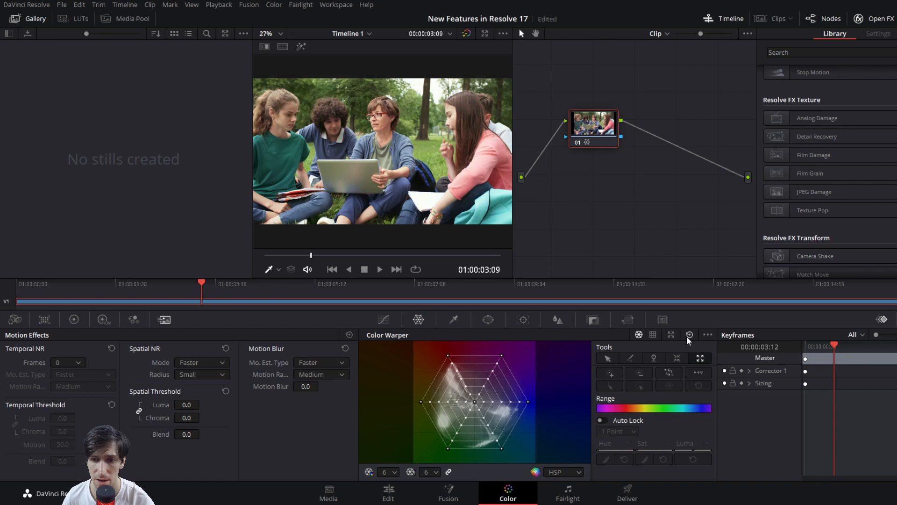
# Select the mesh's centre point, expand the selection to two surrounding rings and shift it towards red, centre at about Hue 0.02, Sat 0.16
pyautogui.click(607, 358)
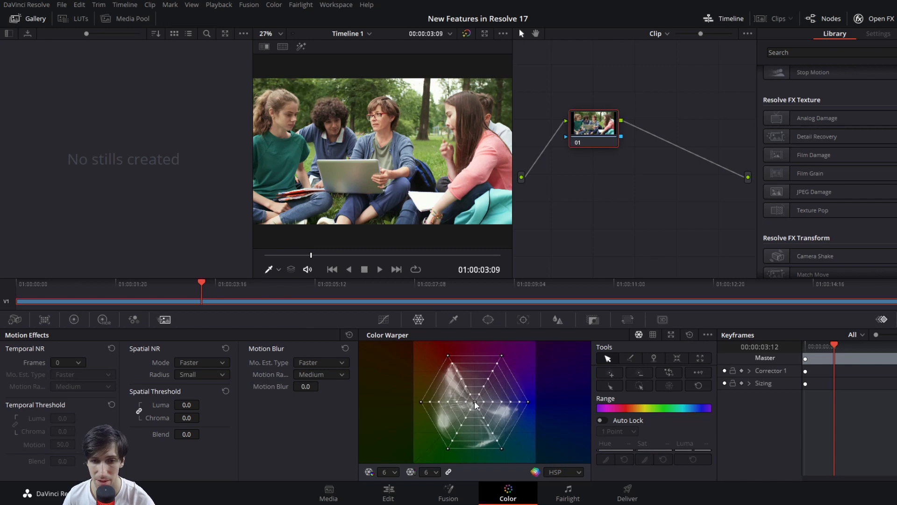
pyautogui.click(475, 402)
pyautogui.click(613, 374)
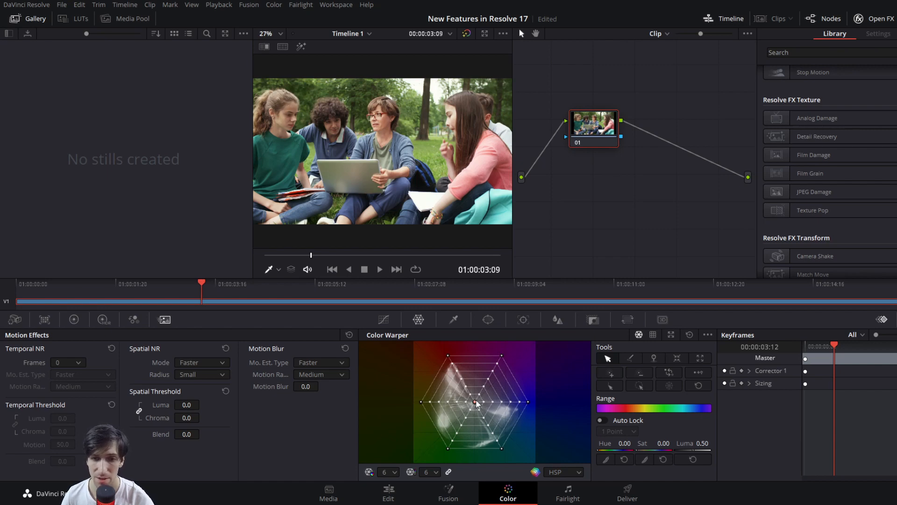
pyautogui.click(613, 374)
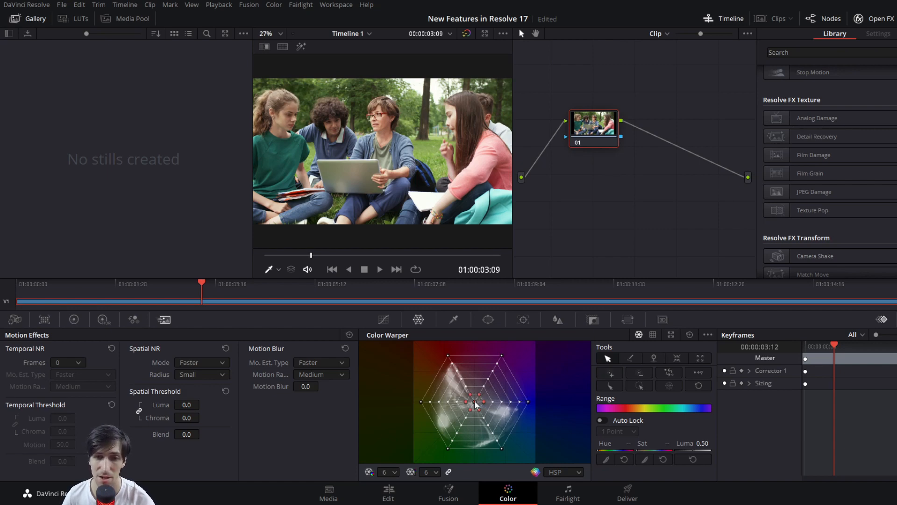
pyautogui.moveTo(476, 405)
pyautogui.mouseDown()
pyautogui.moveTo(469, 413)
pyautogui.moveTo(486, 410)
pyautogui.moveTo(471, 406)
pyautogui.moveTo(480, 398)
pyautogui.moveTo(469, 407)
pyautogui.moveTo(474, 402)
pyautogui.mouseUp()
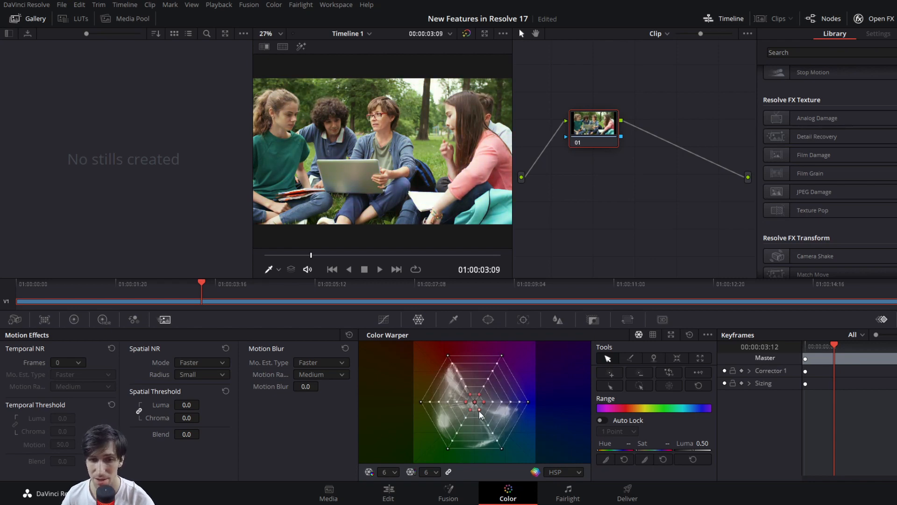
pyautogui.click(610, 374)
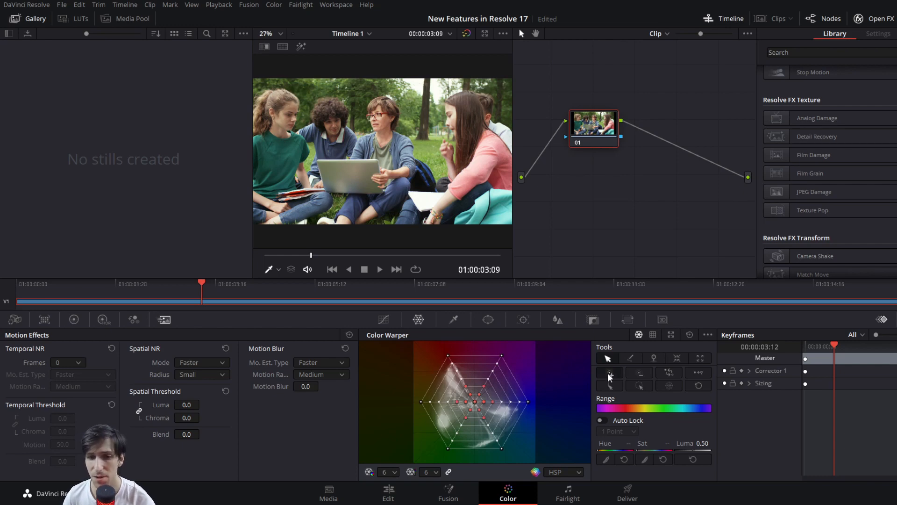
pyautogui.moveTo(474, 406)
pyautogui.mouseDown()
pyautogui.moveTo(472, 413)
pyautogui.moveTo(487, 404)
pyautogui.moveTo(473, 410)
pyautogui.moveTo(486, 405)
pyautogui.moveTo(472, 396)
pyautogui.mouseUp()
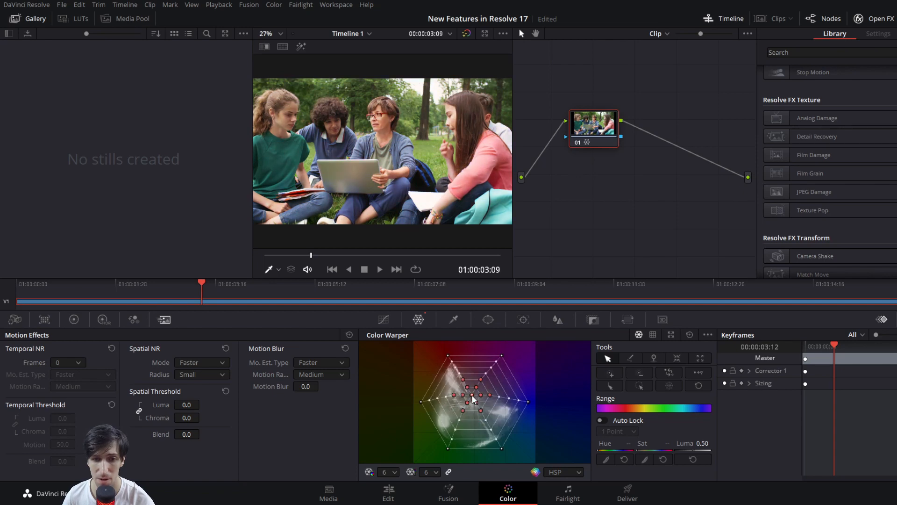
# Replace the selection with the centre point and its first ring, and shrink it to the centre point alone
pyautogui.click(500, 356)
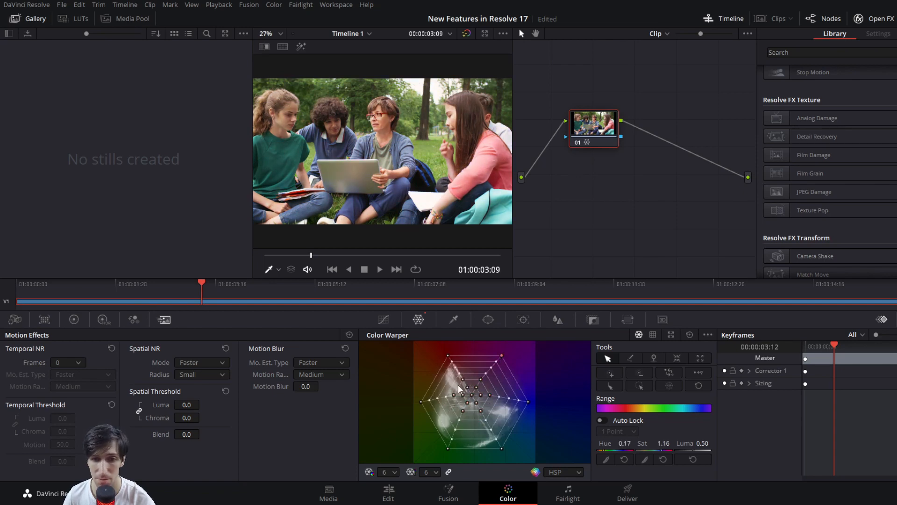
pyautogui.hotkey('ctrl', 'a')
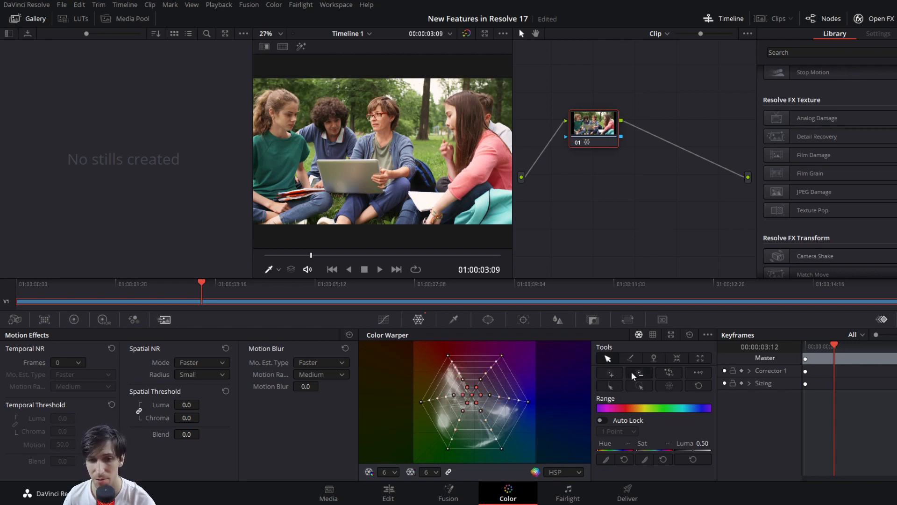
pyautogui.click(632, 371)
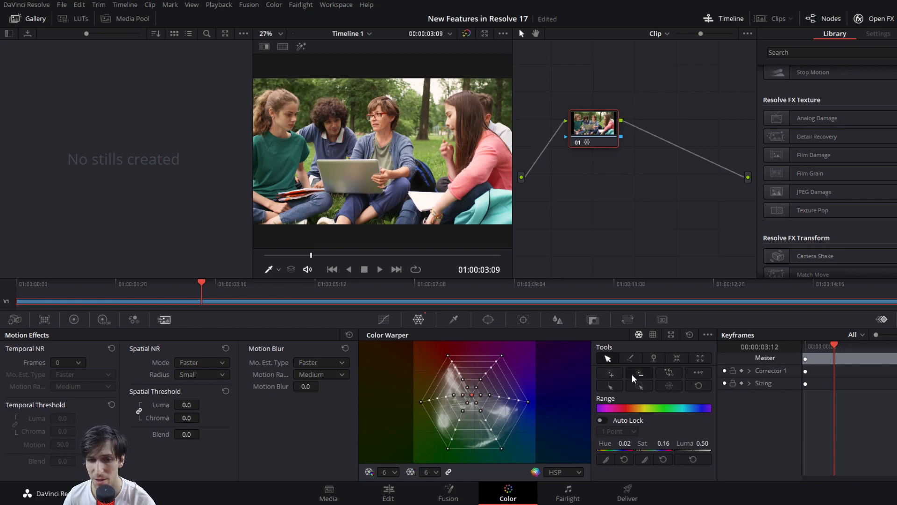
# Move the third point out from the centre on the magenta spoke to about Hue 0.11, Sat 0.51
pyautogui.moveTo(472, 395); pyautogui.dragTo(470, 400)
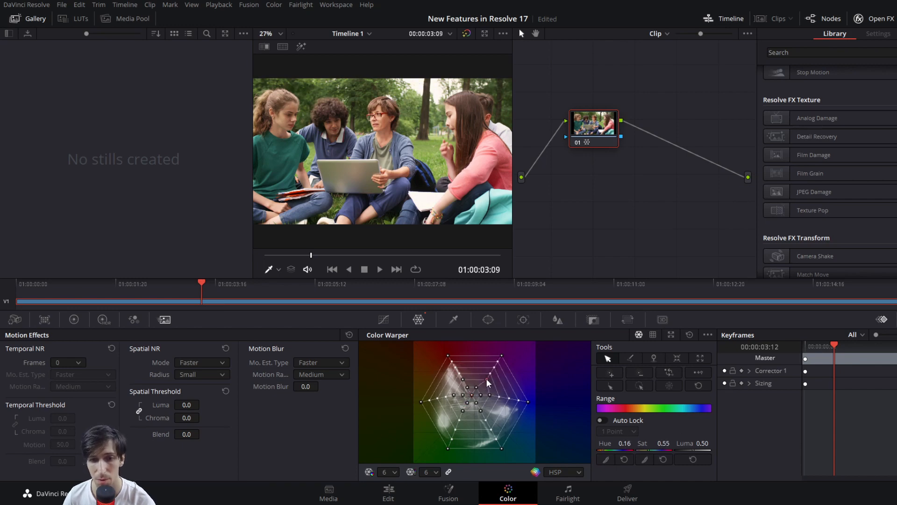
pyautogui.moveTo(486, 379); pyautogui.dragTo(490, 381)
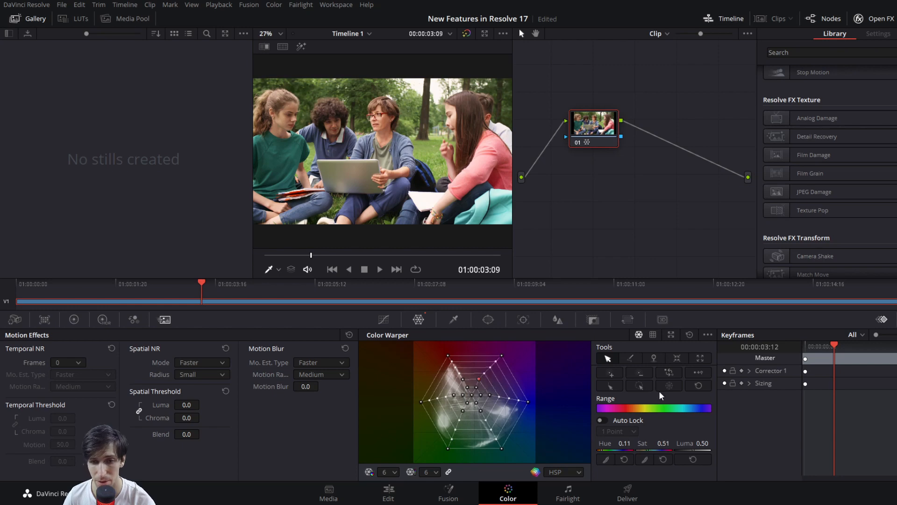
# Invert the selection of the mesh's centre point, try shifting all the other points towards red, and reset them
pyautogui.click(636, 384)
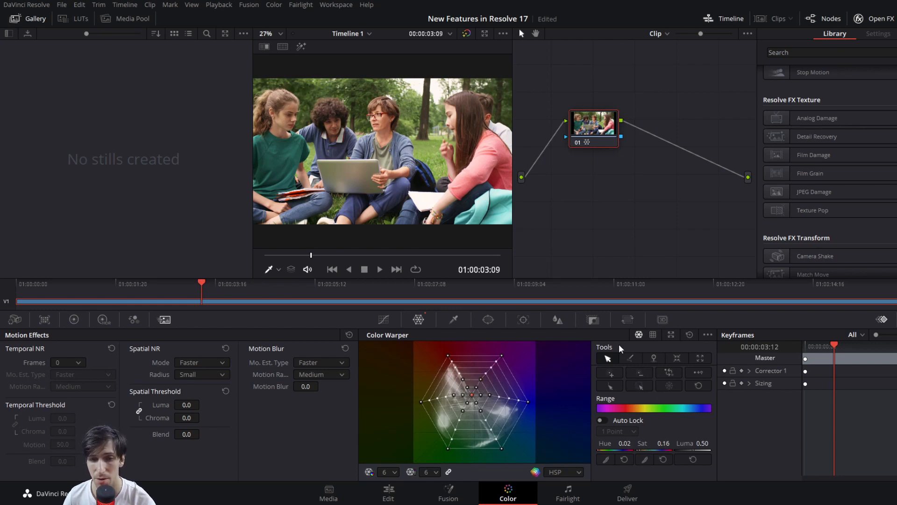
pyautogui.click(672, 372)
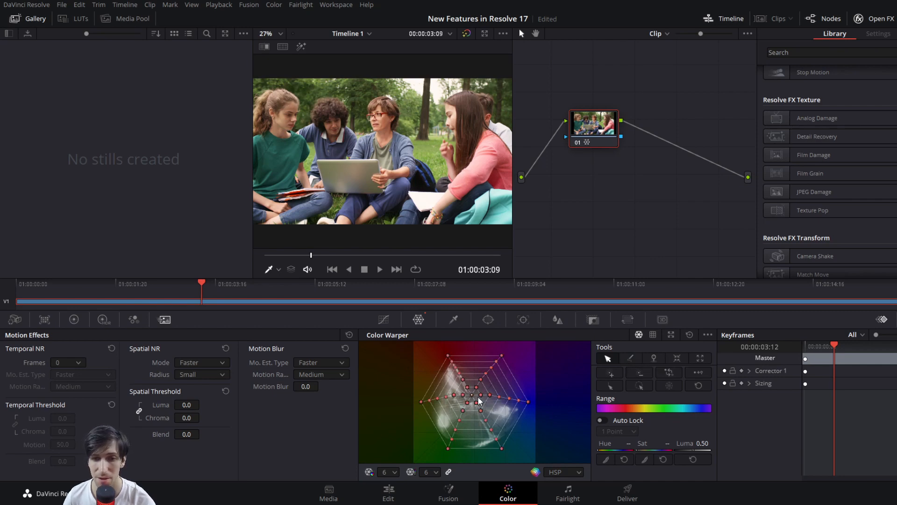
pyautogui.moveTo(498, 397)
pyautogui.mouseDown()
pyautogui.moveTo(507, 394)
pyautogui.moveTo(483, 373)
pyautogui.moveTo(491, 402)
pyautogui.moveTo(504, 412)
pyautogui.moveTo(488, 398)
pyautogui.moveTo(579, 389)
pyautogui.moveTo(428, 398)
pyautogui.moveTo(484, 412)
pyautogui.moveTo(495, 388)
pyautogui.mouseUp()
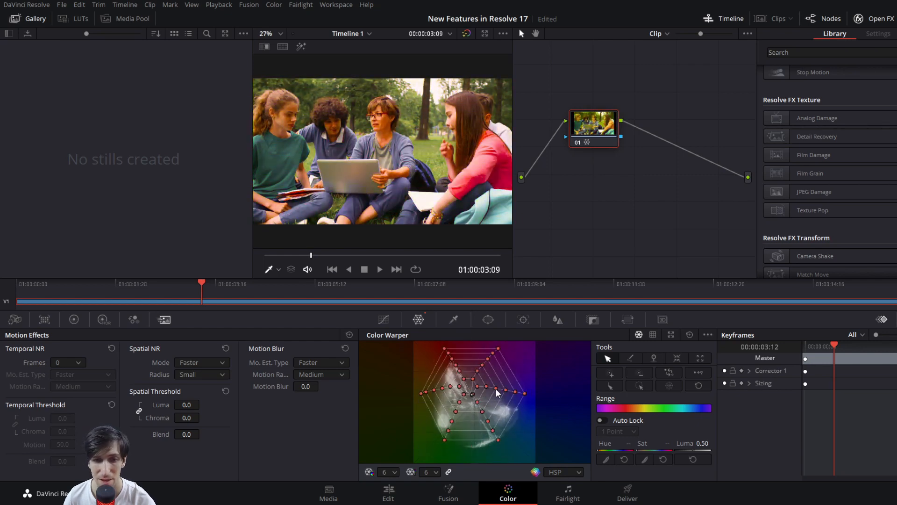
pyautogui.click(698, 385)
pyautogui.click(697, 373)
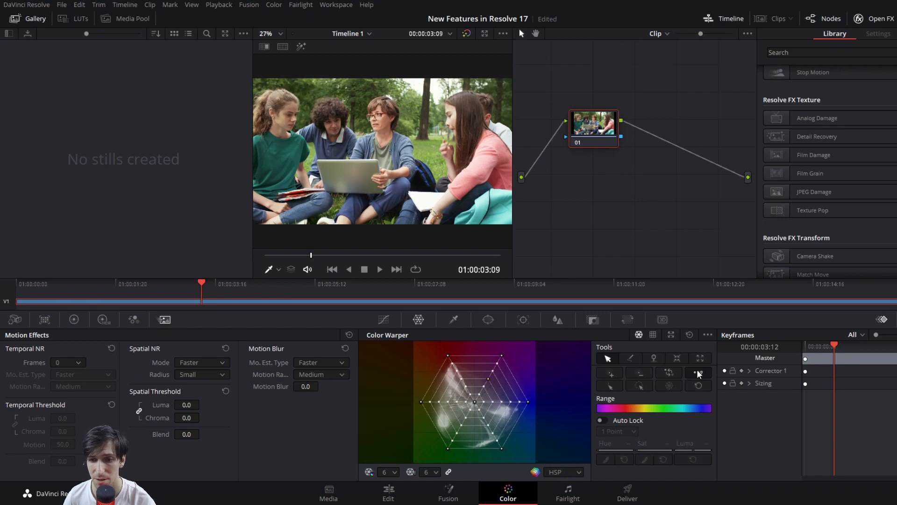
# Select the third point out on the mesh's magenta spoke and extend the selection to the whole spoke
pyautogui.click(487, 379)
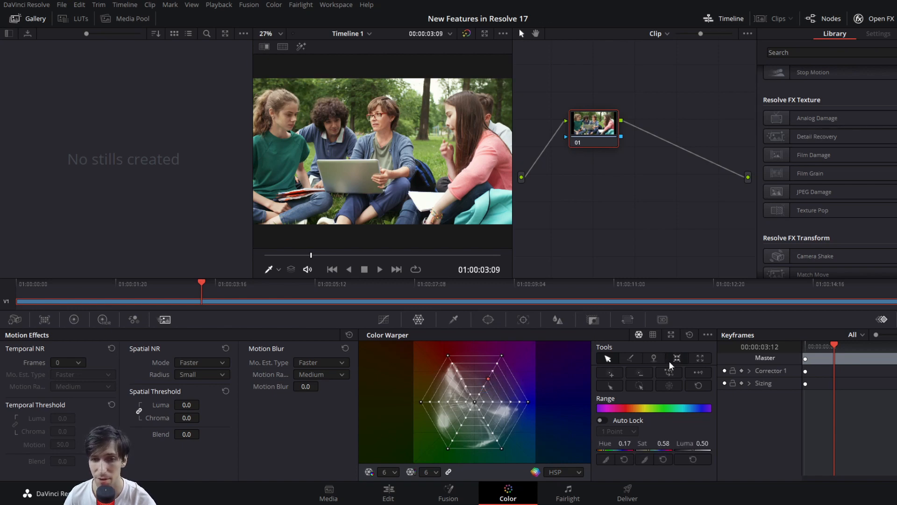
pyautogui.click(609, 386)
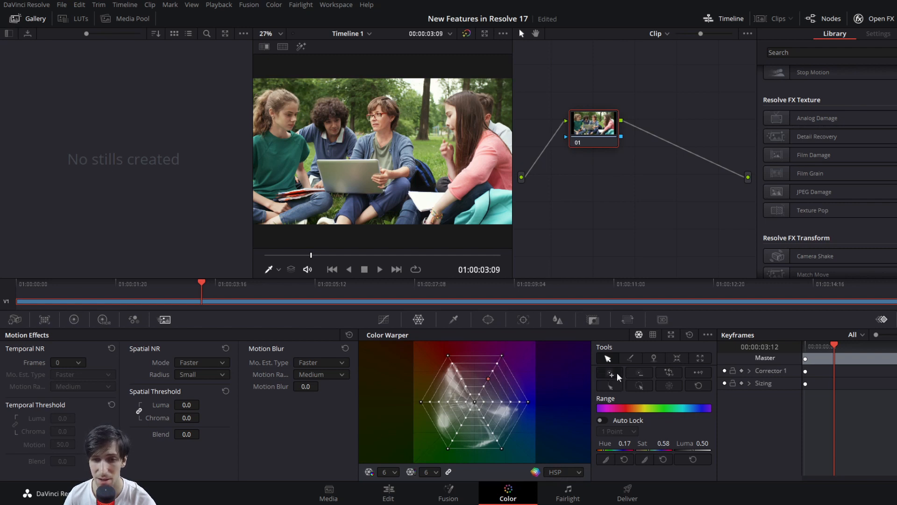
pyautogui.click(616, 389)
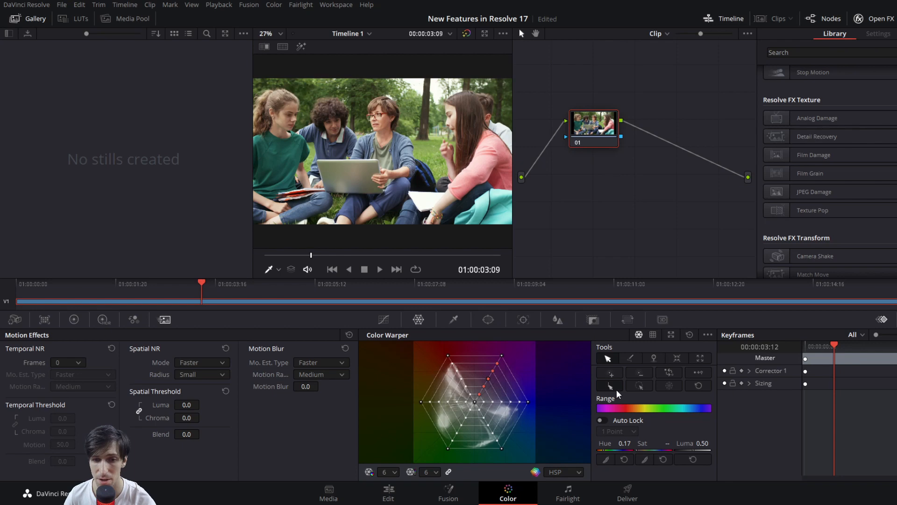
# Select the fifth point out on the red spoke and extend the selection to its entire ring
pyautogui.click(456, 367)
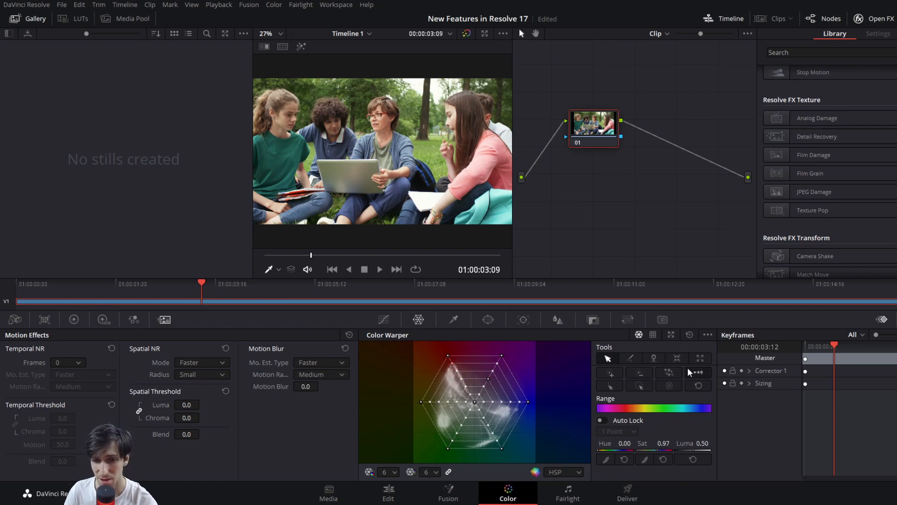
pyautogui.click(640, 386)
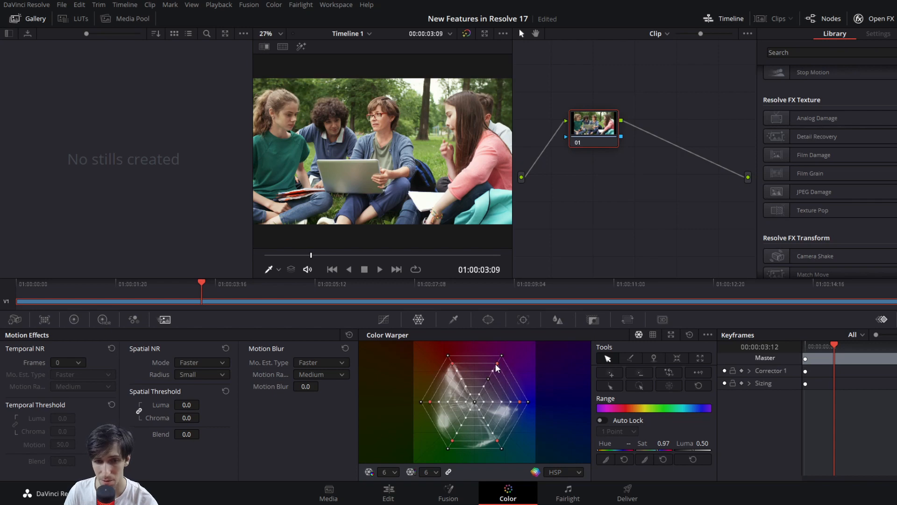
pyautogui.moveTo(497, 366)
pyautogui.mouseDown()
pyautogui.moveTo(502, 353)
pyautogui.moveTo(482, 377)
pyautogui.moveTo(475, 362)
pyautogui.moveTo(496, 362)
pyautogui.mouseUp()
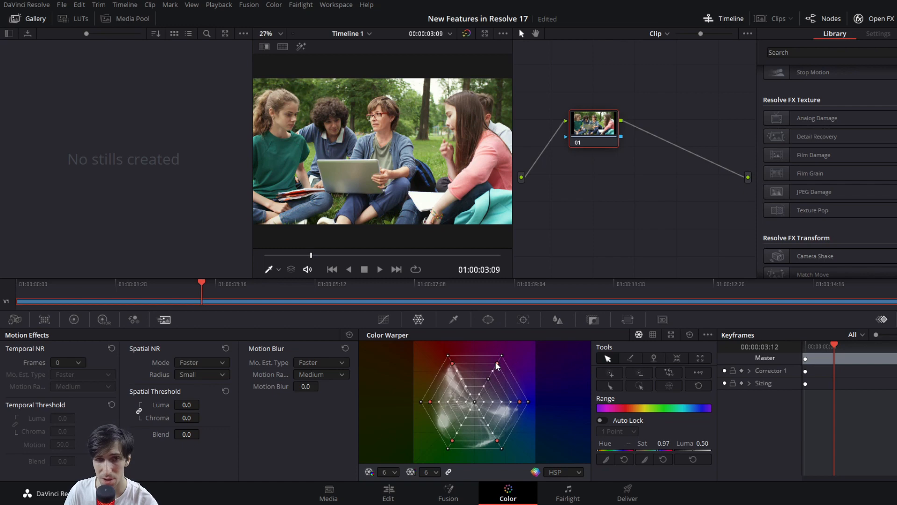
# Select all mesh points, try shifting the whole mesh towards green, and reset the Color Warper
pyautogui.click(670, 385)
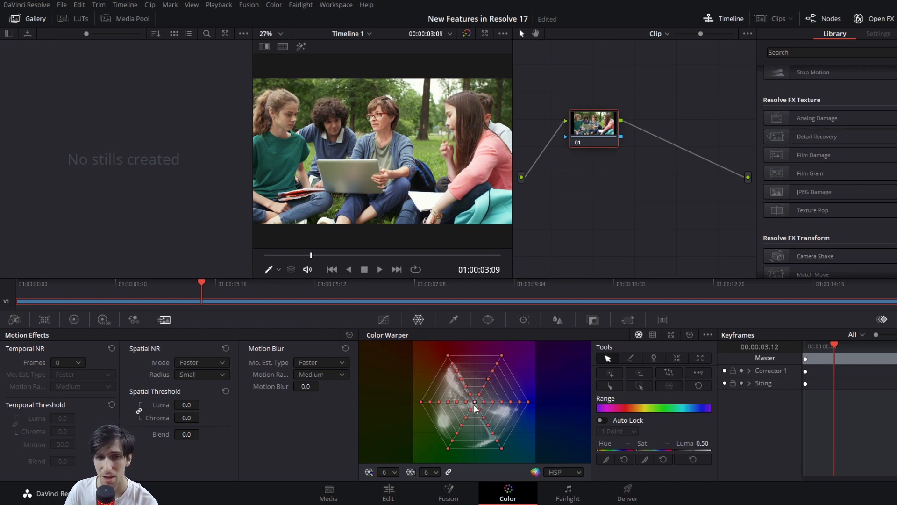
pyautogui.moveTo(475, 404)
pyautogui.mouseDown()
pyautogui.moveTo(476, 397)
pyautogui.moveTo(475, 412)
pyautogui.mouseUp()
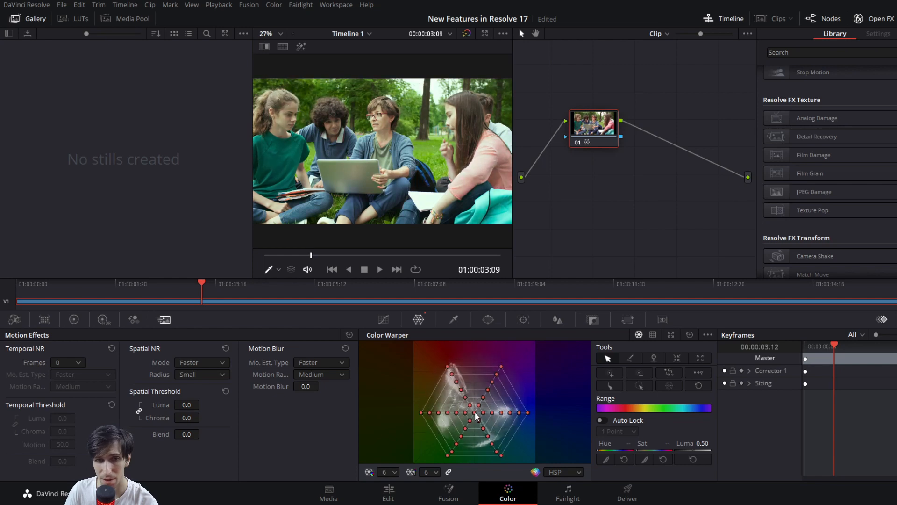
pyautogui.hotkey('ctrl', 'z')
pyautogui.click(699, 385)
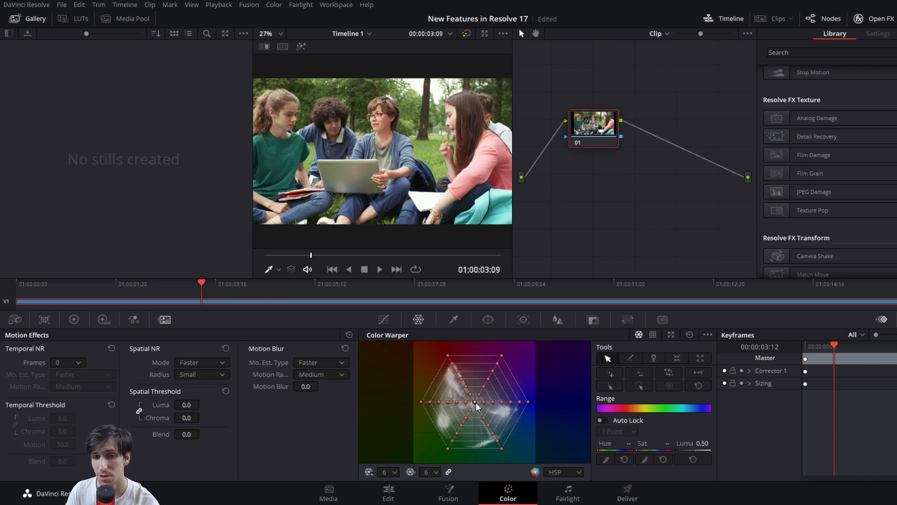
pyautogui.moveTo(476, 402); pyautogui.dragTo(476, 412)
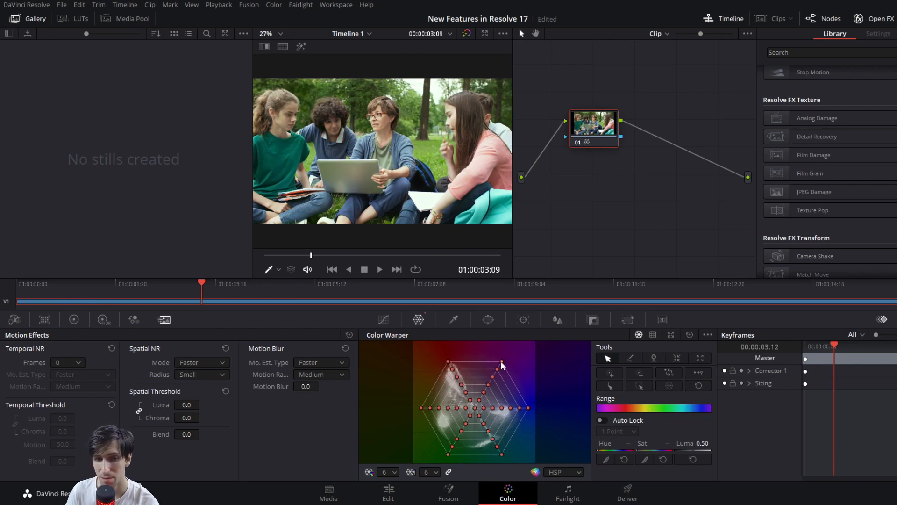
pyautogui.click(706, 388)
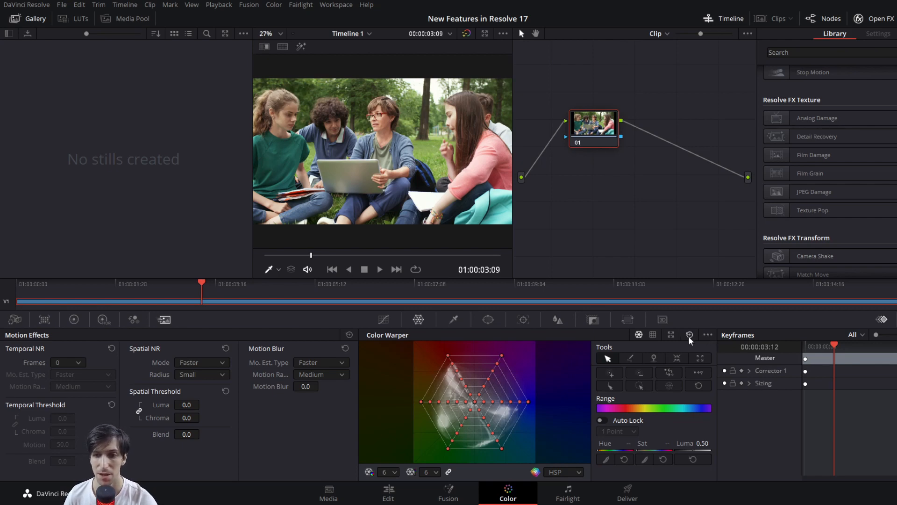
pyautogui.click(689, 335)
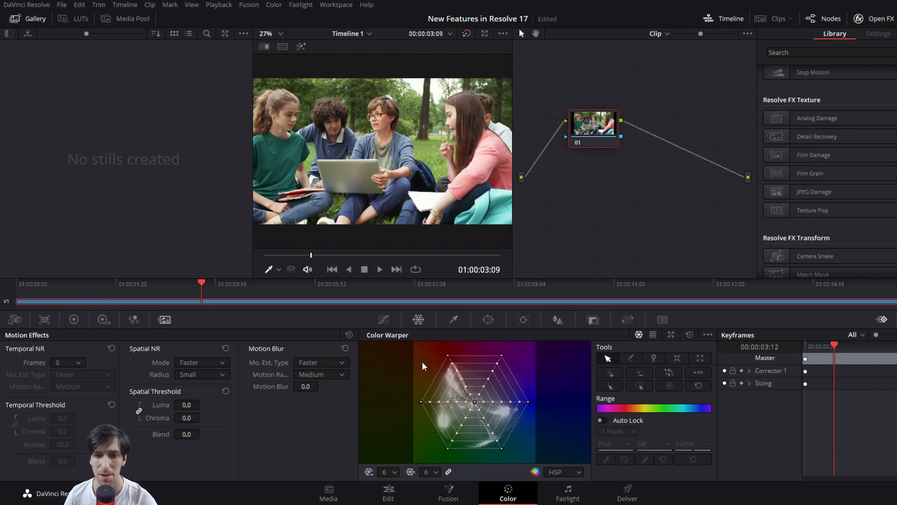
# Select the mesh points in the red-to-green hue range and shift them slightly towards red
pyautogui.moveTo(420, 351); pyautogui.dragTo(535, 409)
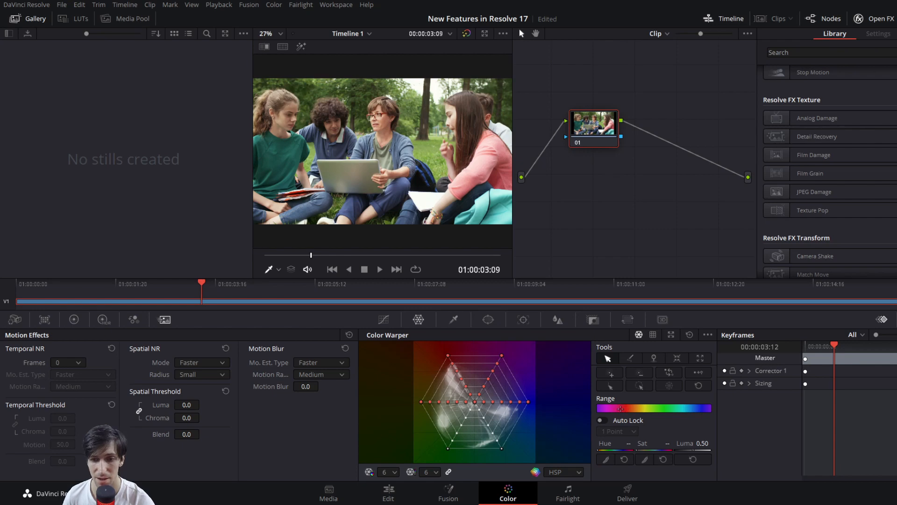
pyautogui.click(619, 407)
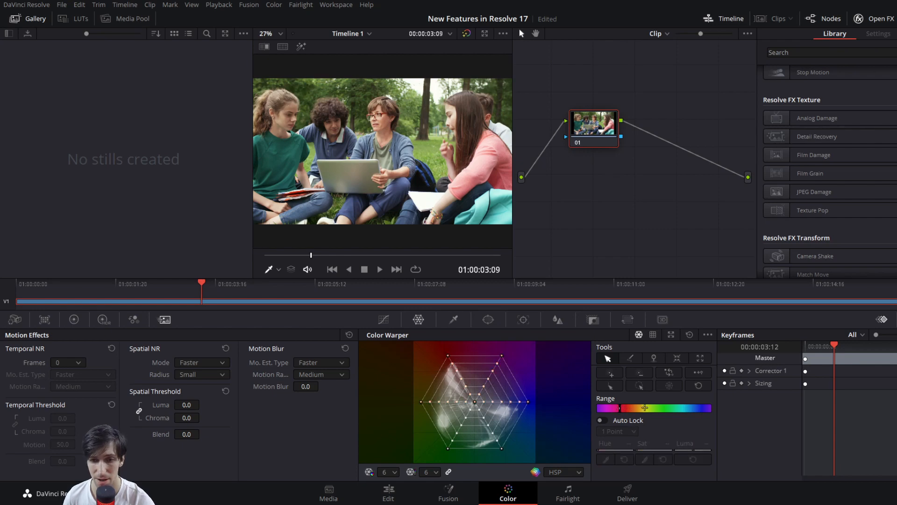
pyautogui.moveTo(619, 408); pyautogui.dragTo(664, 409)
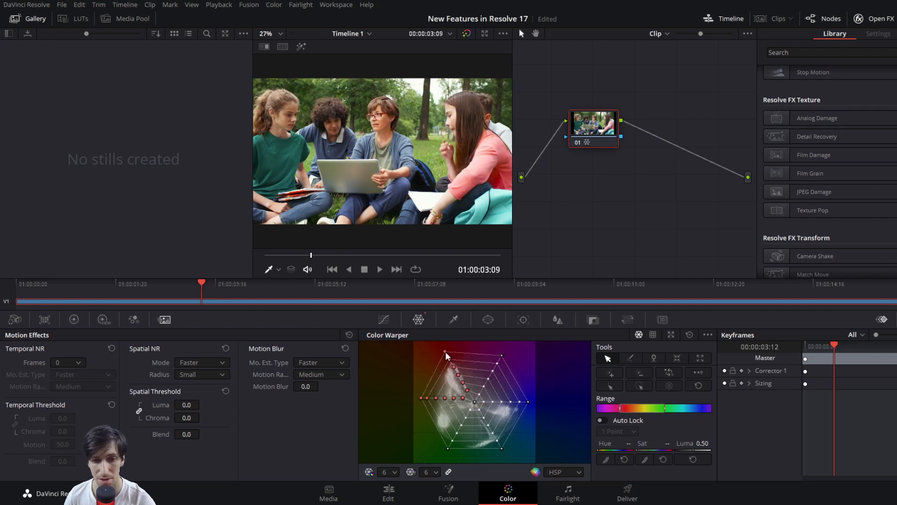
# Set the mesh to 24 hue and 16 saturation divisions, and shift the points in the red-to-yellow hue range slightly outward
pyautogui.click(392, 472)
pyautogui.click(394, 465)
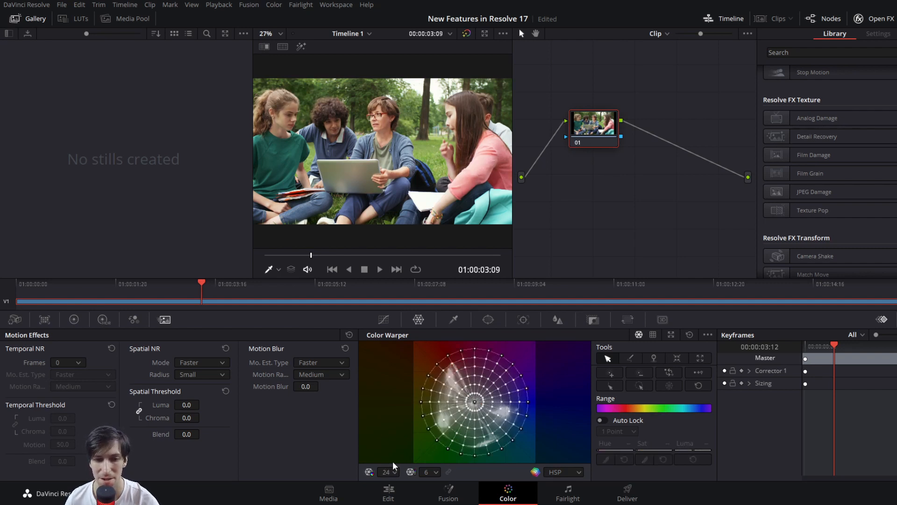
pyautogui.click(434, 472)
pyautogui.click(432, 466)
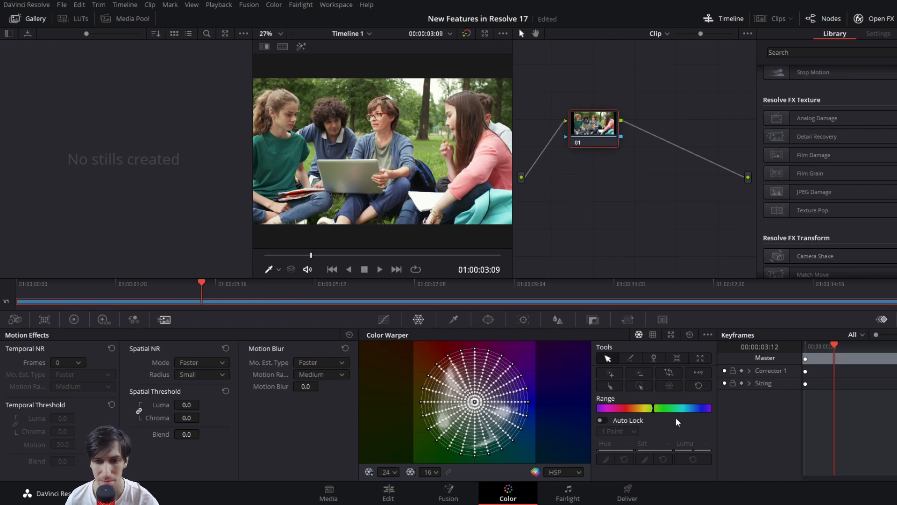
pyautogui.moveTo(625, 408); pyautogui.dragTo(641, 408)
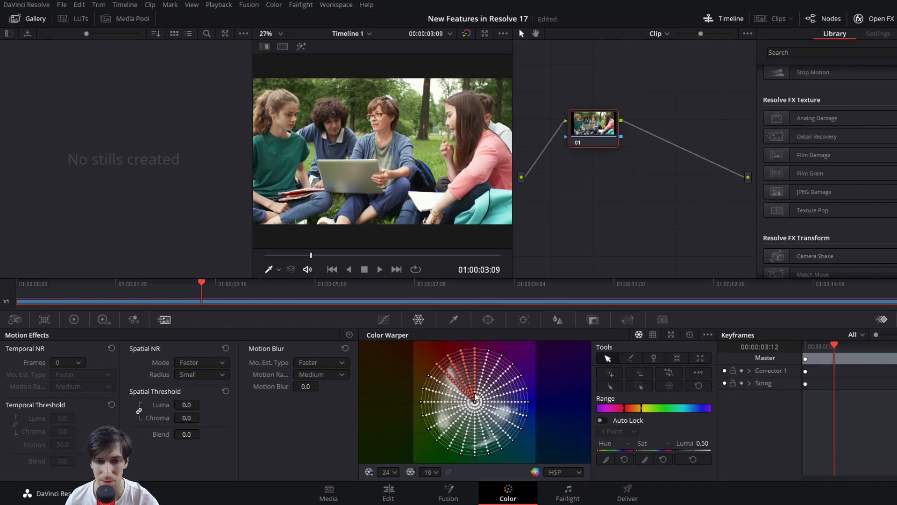
pyautogui.moveTo(461, 348); pyautogui.dragTo(458, 344)
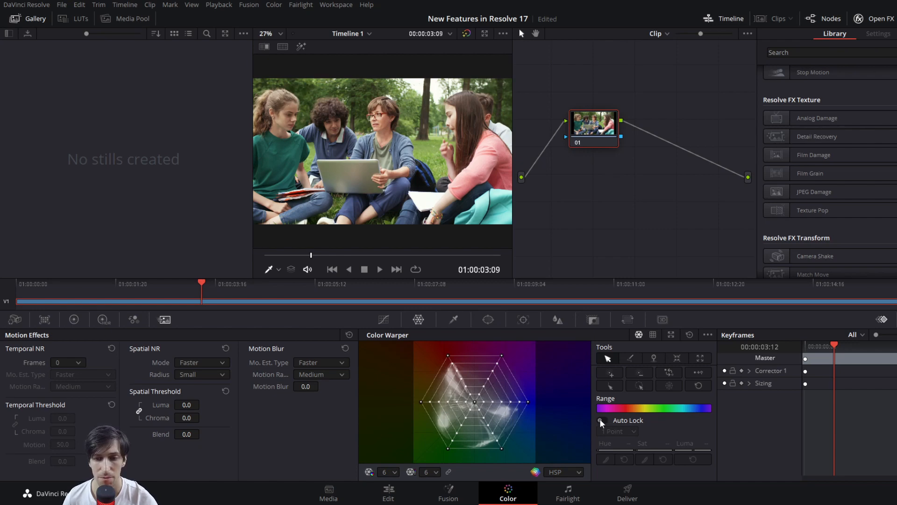
# Turn on Auto Lock at 1 Point, try moving the magenta spoke's fourth point to about Hue 0.22, Sat 0.78, and restore it
pyautogui.click(602, 420)
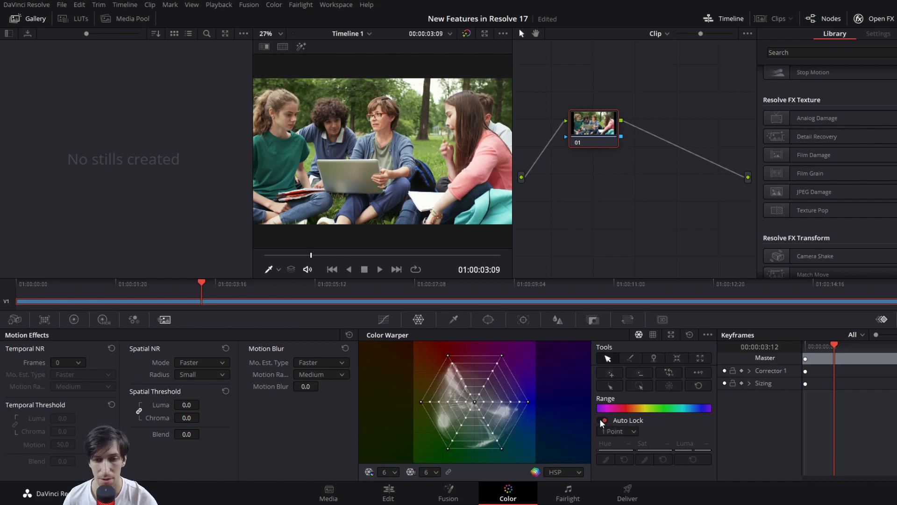
pyautogui.click(496, 365)
pyautogui.moveTo(492, 373); pyautogui.dragTo(491, 372)
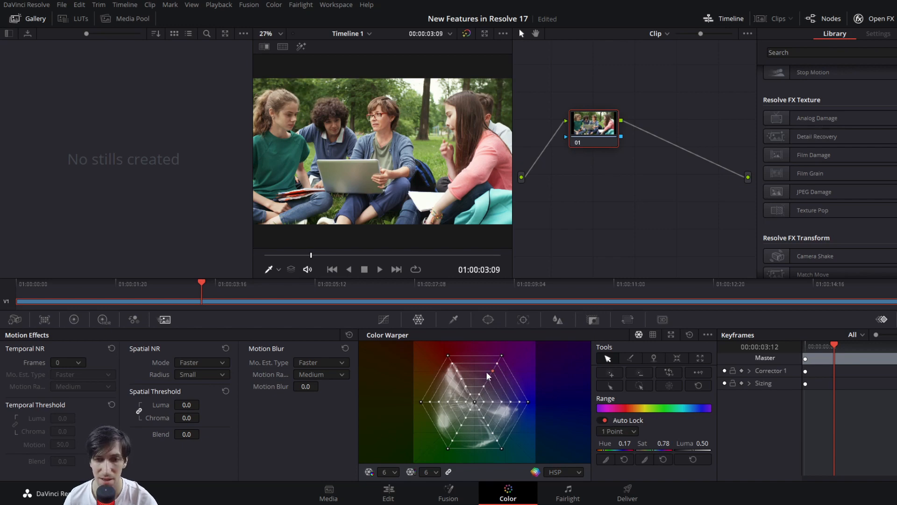
pyautogui.moveTo(492, 370)
pyautogui.mouseDown()
pyautogui.moveTo(502, 373)
pyautogui.moveTo(499, 366)
pyautogui.mouseUp()
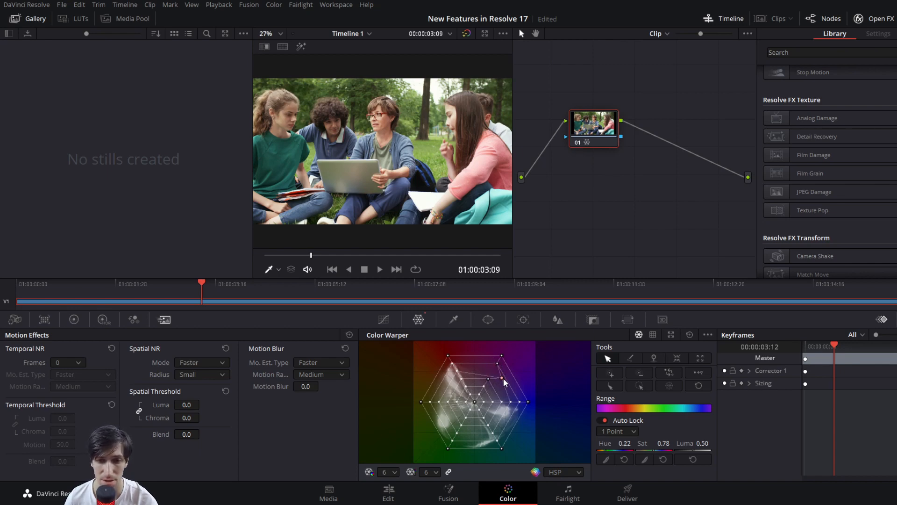
pyautogui.moveTo(502, 377); pyautogui.dragTo(493, 371)
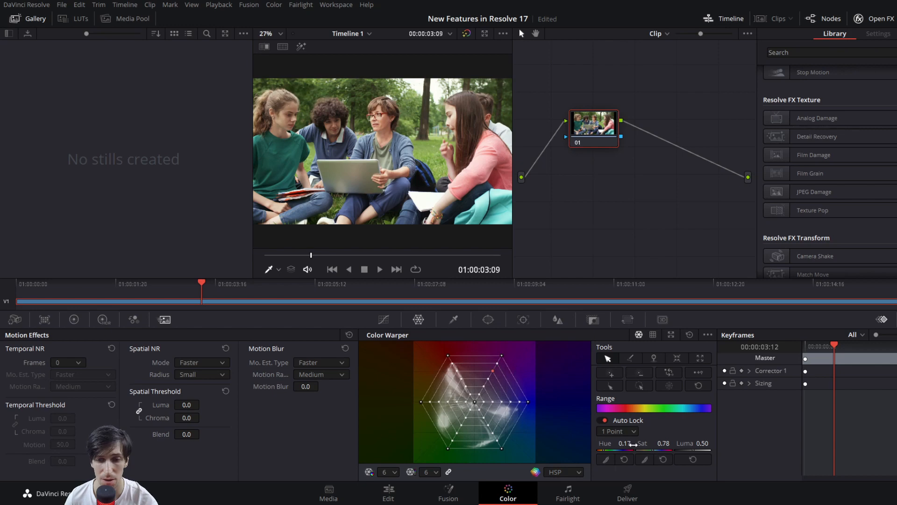
# Set Auto Lock to 2 Points and move the magenta spoke's third point to about Hue 0.18, Sat 0.56
pyautogui.click(622, 432)
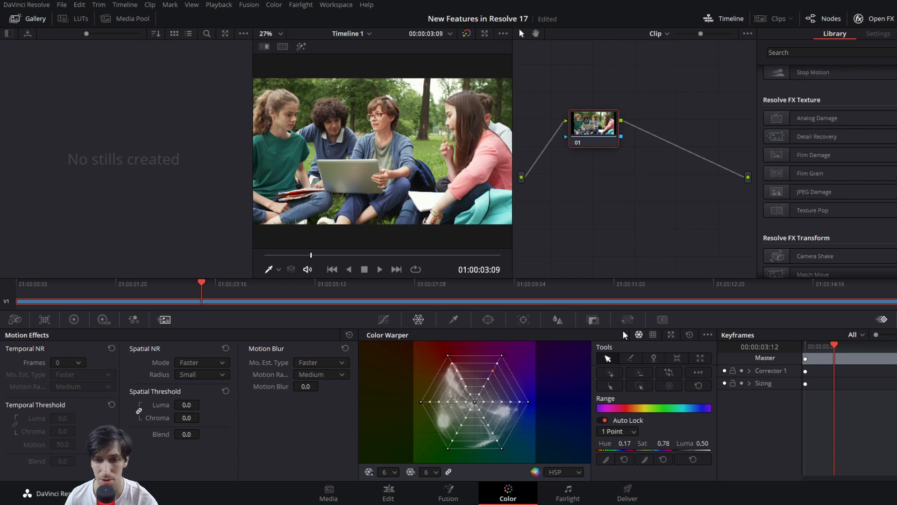
pyautogui.click(621, 442)
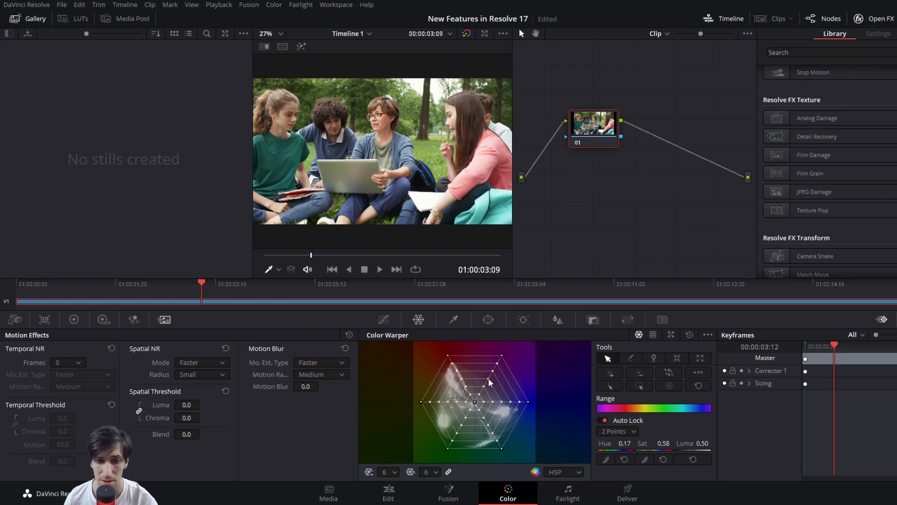
pyautogui.moveTo(492, 371)
pyautogui.mouseDown()
pyautogui.moveTo(500, 385)
pyautogui.moveTo(484, 378)
pyautogui.moveTo(497, 376)
pyautogui.moveTo(491, 381)
pyautogui.mouseUp()
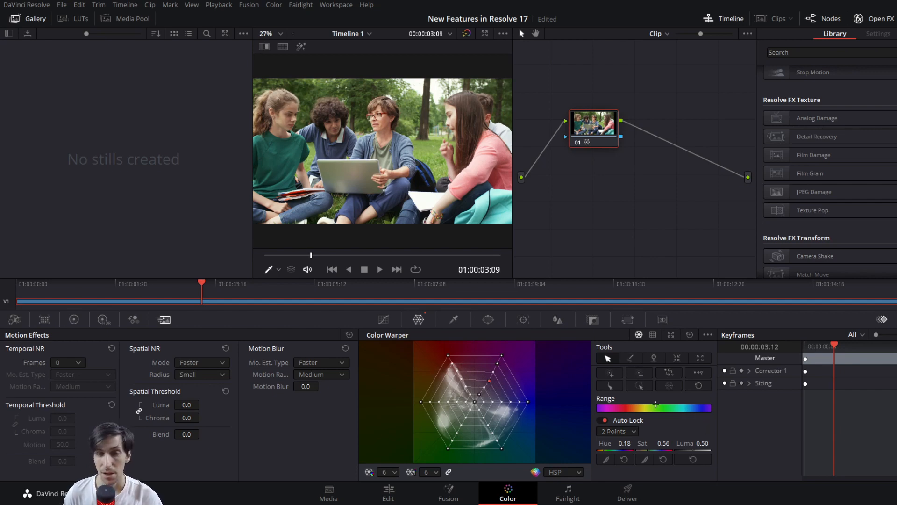
# Switch to the Chroma-Luma grids, turn on Auto Lock at 1 Point and move an upper pink-side point in Grid 2 to about Chroma 0.21, Luma 0.82
pyautogui.click(654, 333)
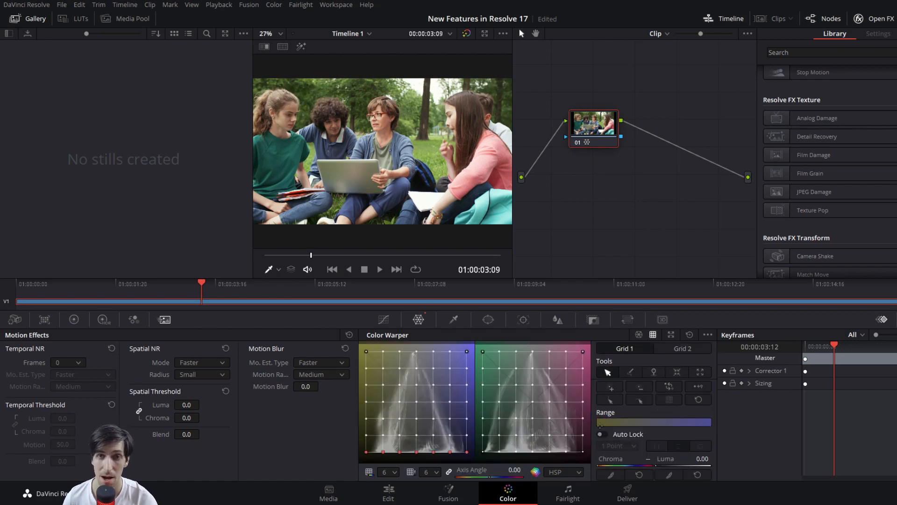
pyautogui.click(601, 434)
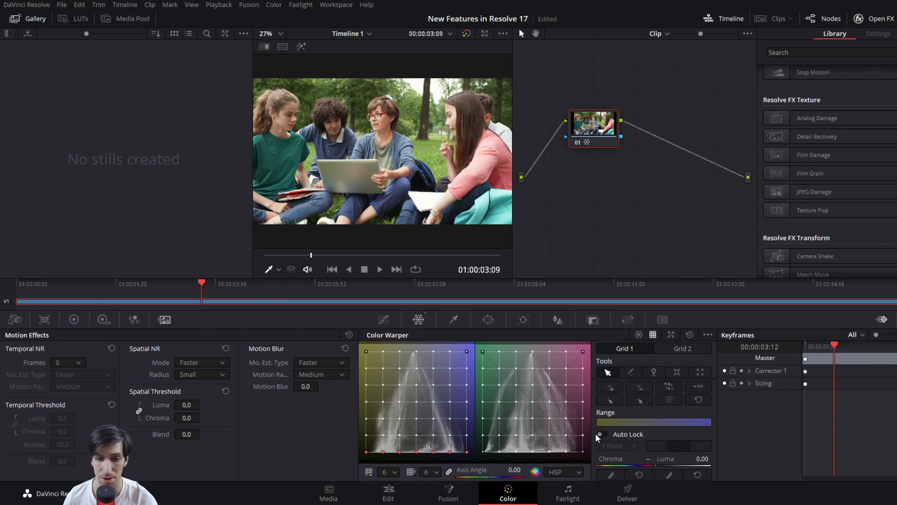
pyautogui.click(549, 368)
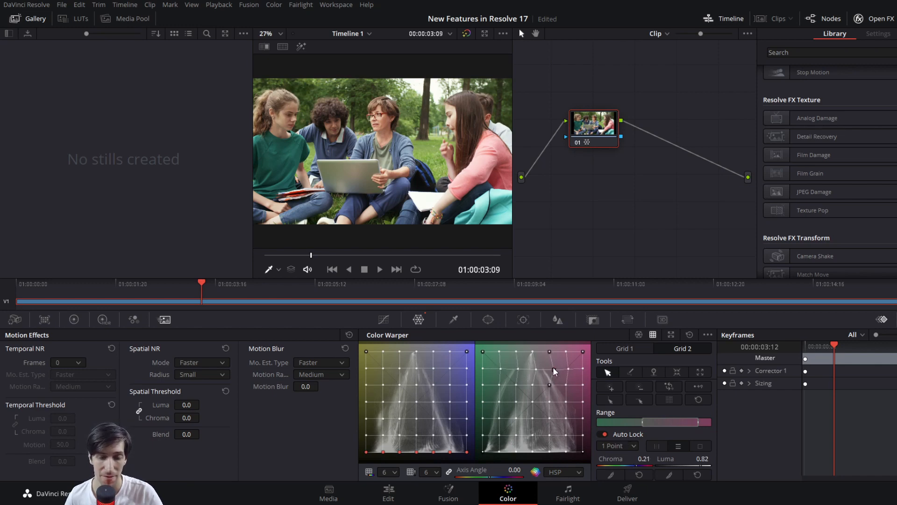
# Set Auto Lock to 2 Points in Grid 2, try nudging an upper pink-side point, and undo the move
pyautogui.click(633, 444)
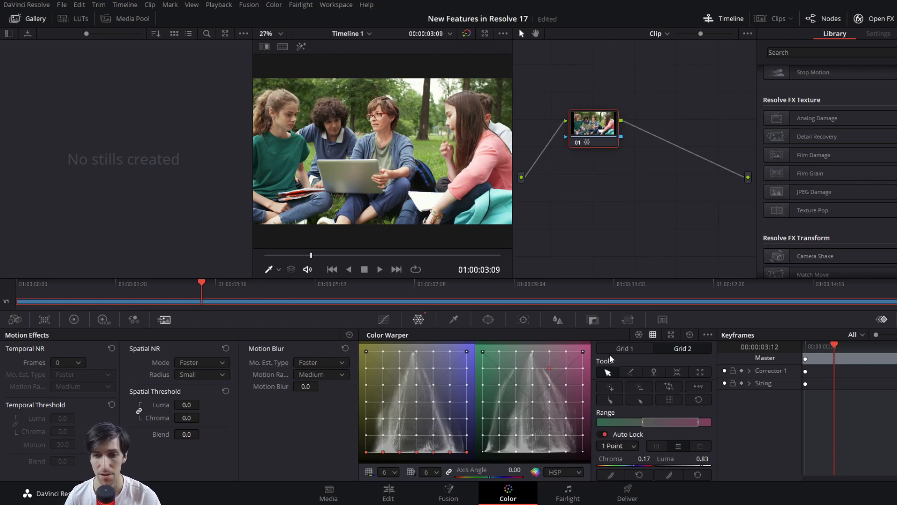
pyautogui.click(609, 350)
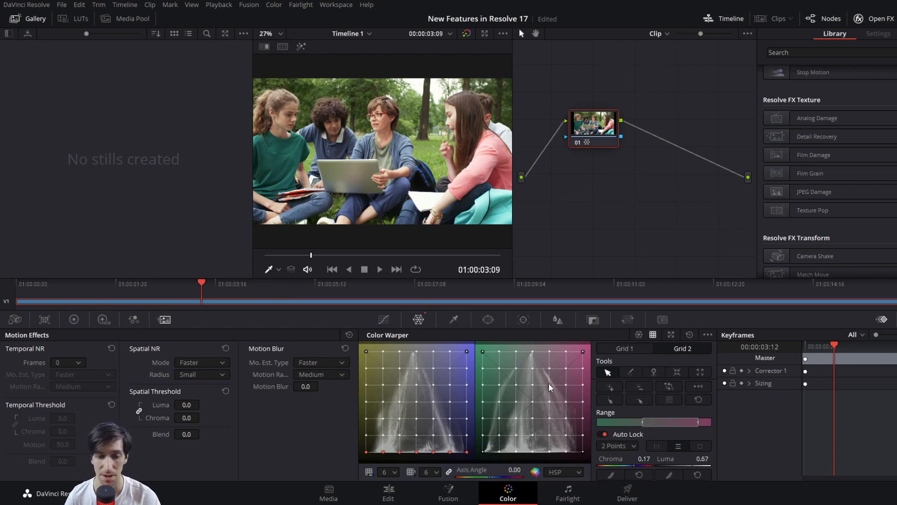
pyautogui.moveTo(548, 385); pyautogui.dragTo(553, 387)
pyautogui.hotkey('ctrl', 'z')
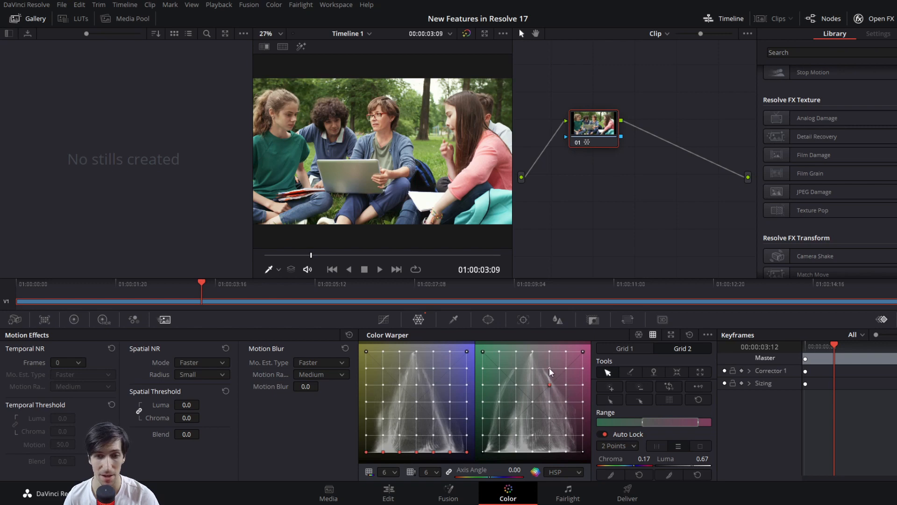
# Turn off Auto Lock, try moving the pink-side point to about Chroma 0.21, Luma 0.66, and undo both changes
pyautogui.click(600, 434)
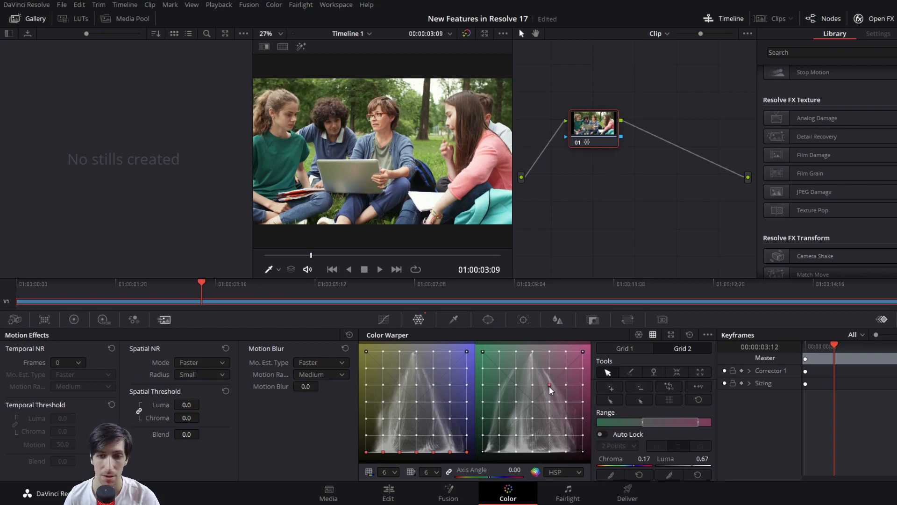
pyautogui.moveTo(549, 386); pyautogui.dragTo(552, 387)
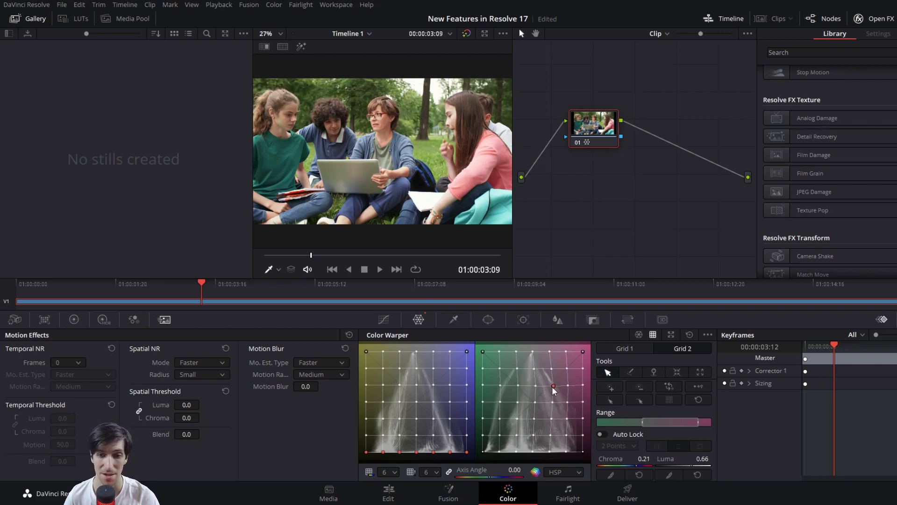
pyautogui.hotkey('ctrl', 'z')
pyautogui.hotkey('ctrl', 'z')
pyautogui.hotkey('ctrl', 'z')
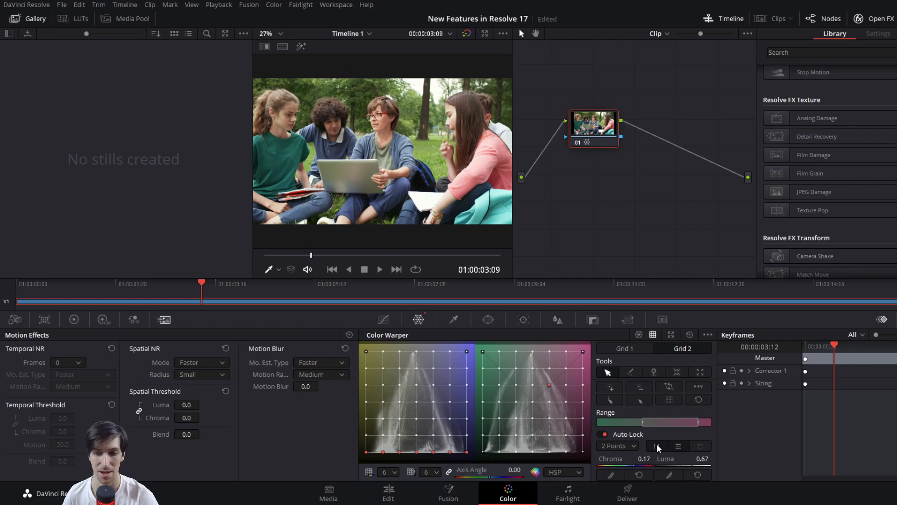
# Set Auto Lock to columns at 1 Point, try moving the pink-side point to about Chroma 0.22, Luma 0.62, and restore it
pyautogui.click(657, 444)
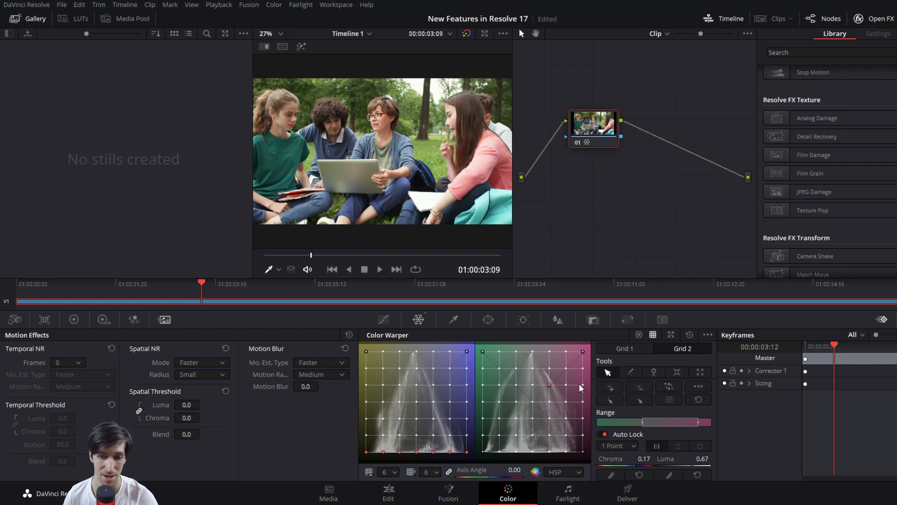
pyautogui.moveTo(550, 384); pyautogui.dragTo(553, 385)
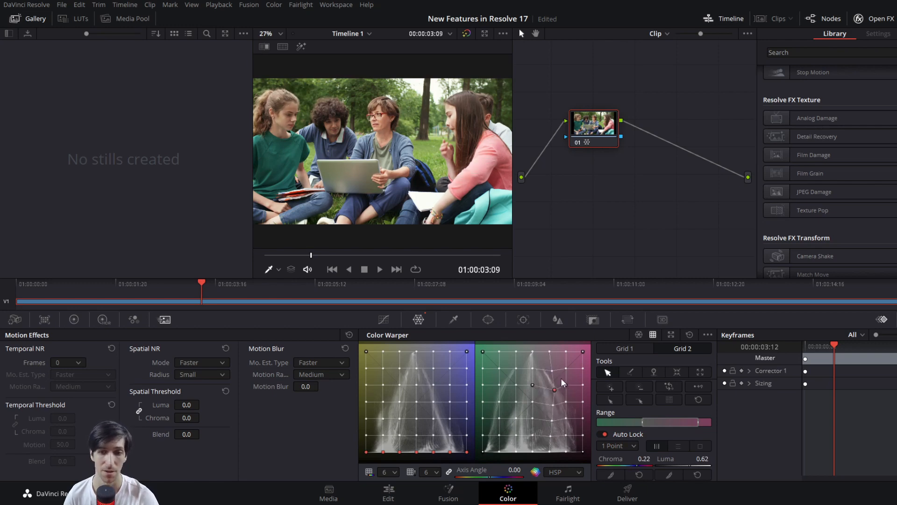
pyautogui.click(698, 474)
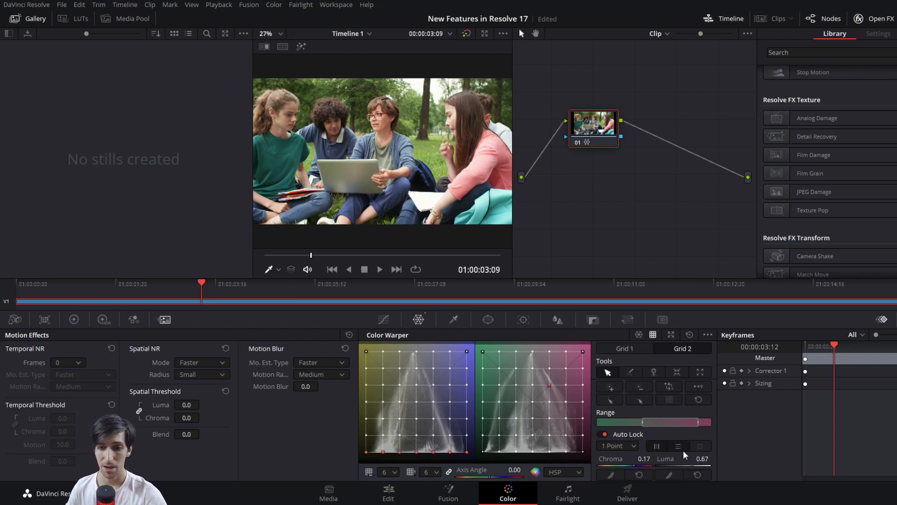
# Try row-only Auto Lock on the pink-side point, then lock rows and columns and move it to about Chroma 0.17, Luma 0.63
pyautogui.click(683, 450)
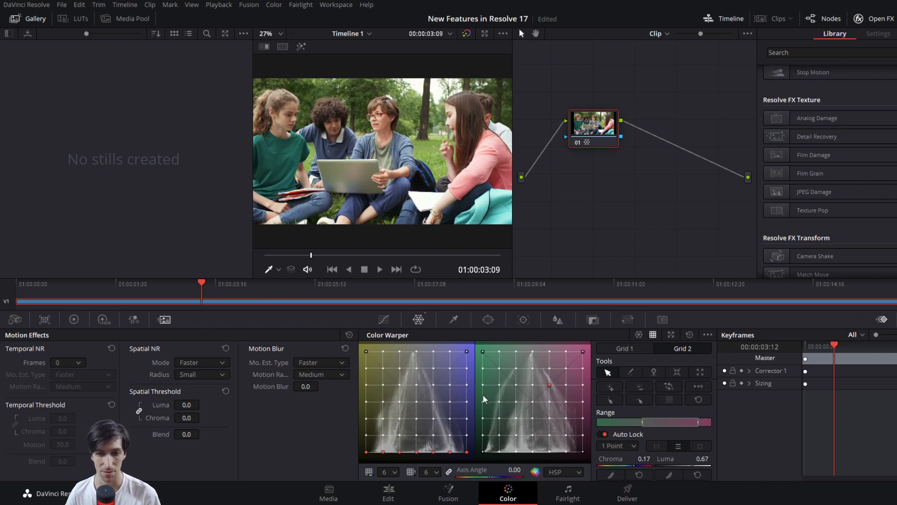
pyautogui.moveTo(549, 384); pyautogui.dragTo(549, 384)
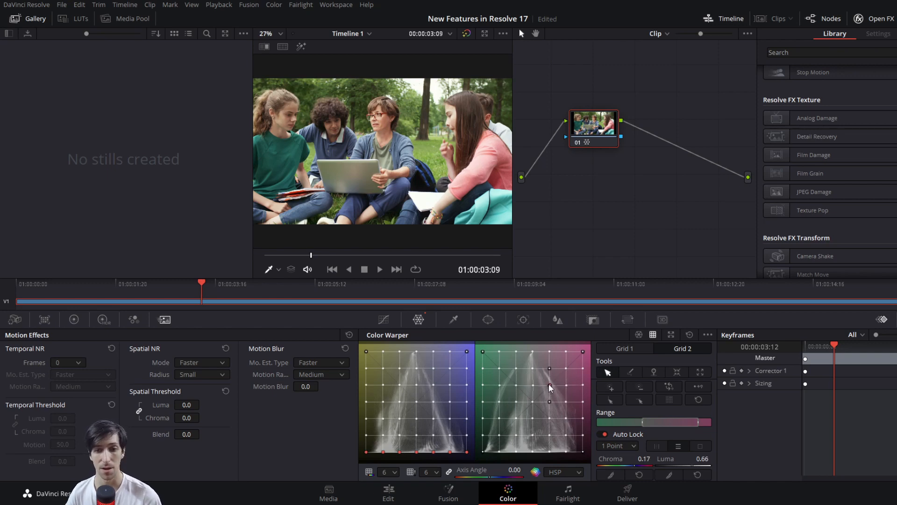
pyautogui.click(699, 449)
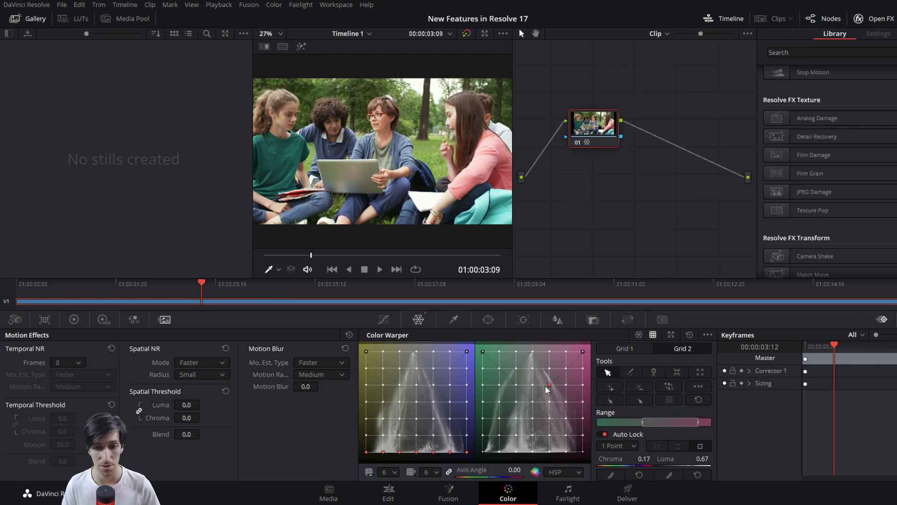
pyautogui.moveTo(549, 385)
pyautogui.mouseDown()
pyautogui.moveTo(551, 394)
pyautogui.moveTo(544, 389)
pyautogui.mouseUp()
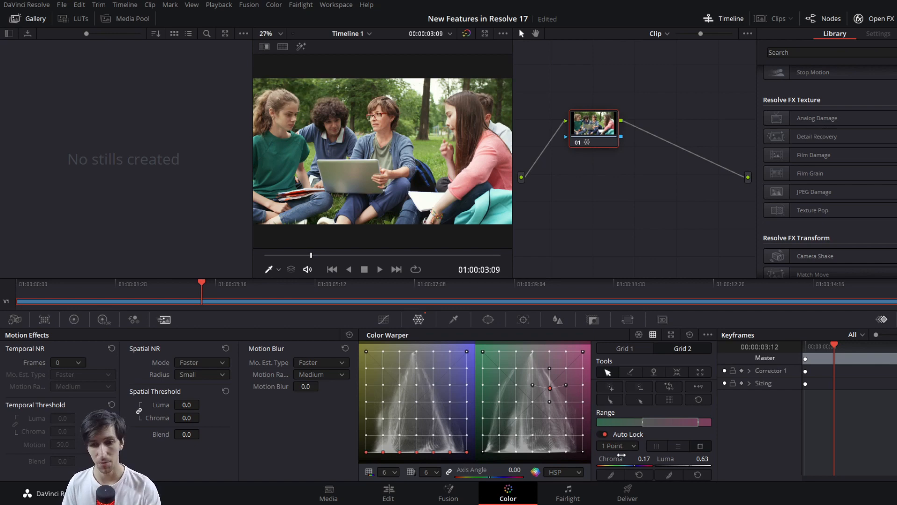
# Set Auto Lock to 2 Points and move the upper point on Grid 2's center column to about Chroma -0.01, Luma 0.65
pyautogui.keyDown('shift'); pyautogui.click(563, 419); pyautogui.keyUp('shift')
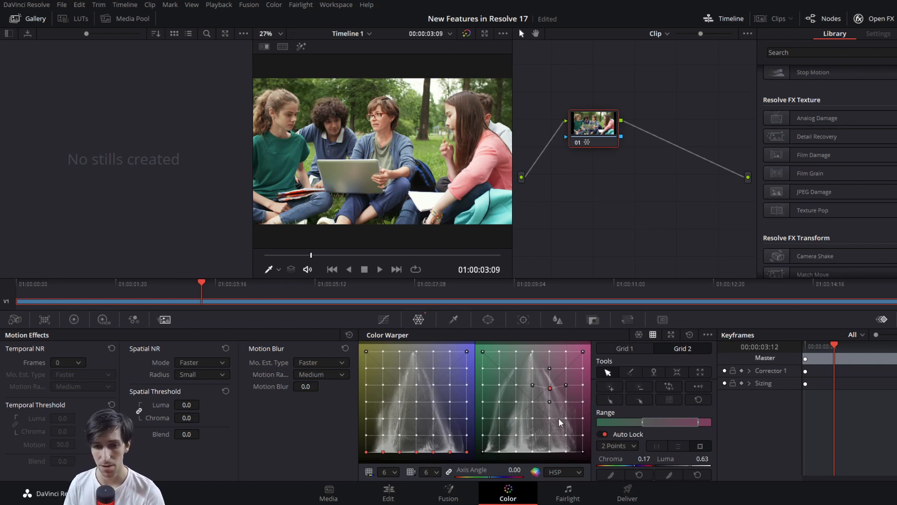
pyautogui.click(533, 384)
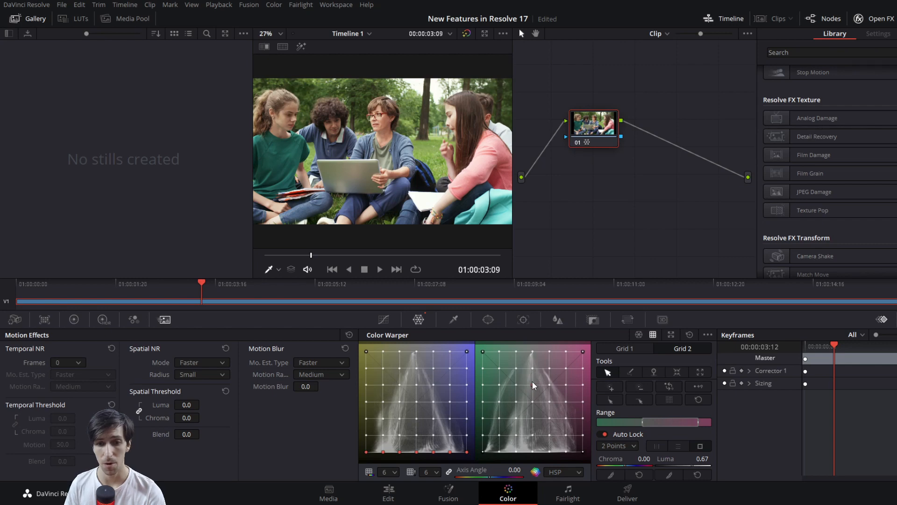
pyautogui.moveTo(531, 381); pyautogui.dragTo(536, 386)
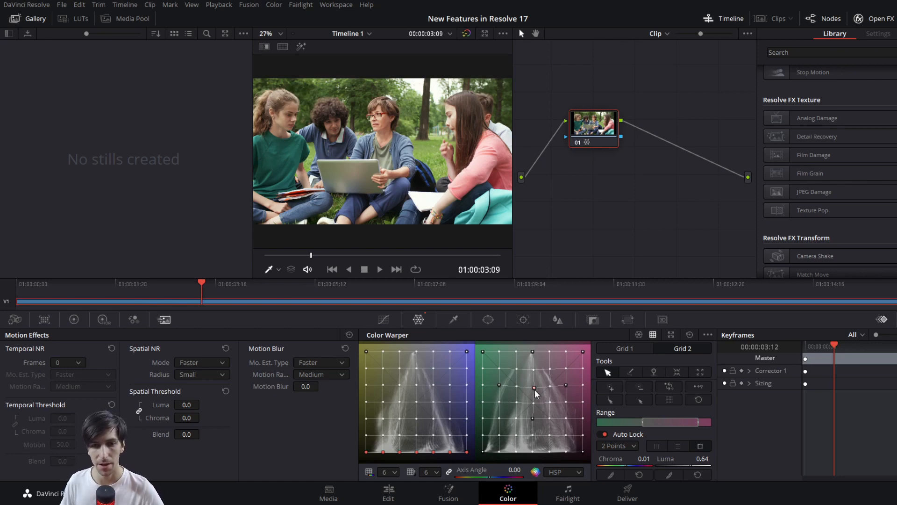
pyautogui.moveTo(535, 390); pyautogui.dragTo(533, 388)
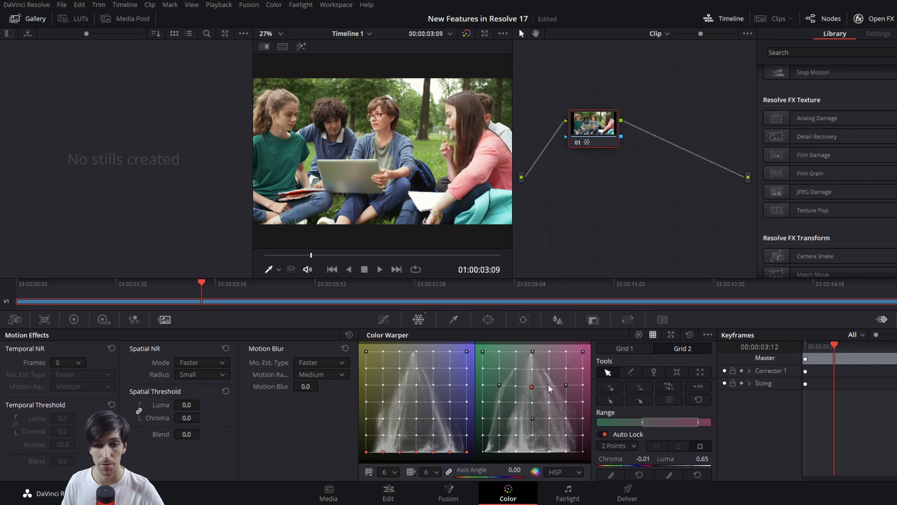
# Turn off Auto Lock and adjust the center-column point to Chroma 0.02 and Luma 0.24 using its numeric values
pyautogui.click(604, 437)
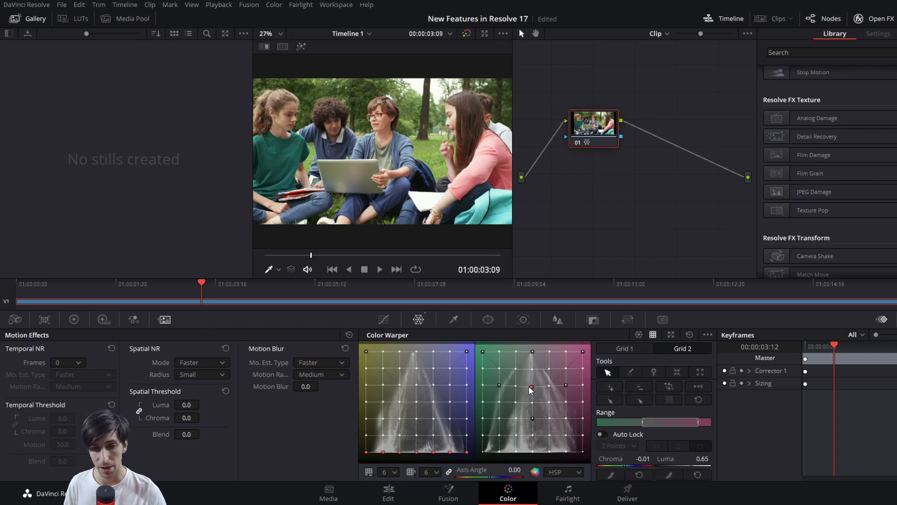
pyautogui.moveTo(621, 459)
pyautogui.mouseDown()
pyautogui.moveTo(641, 459)
pyautogui.moveTo(614, 458)
pyautogui.mouseUp()
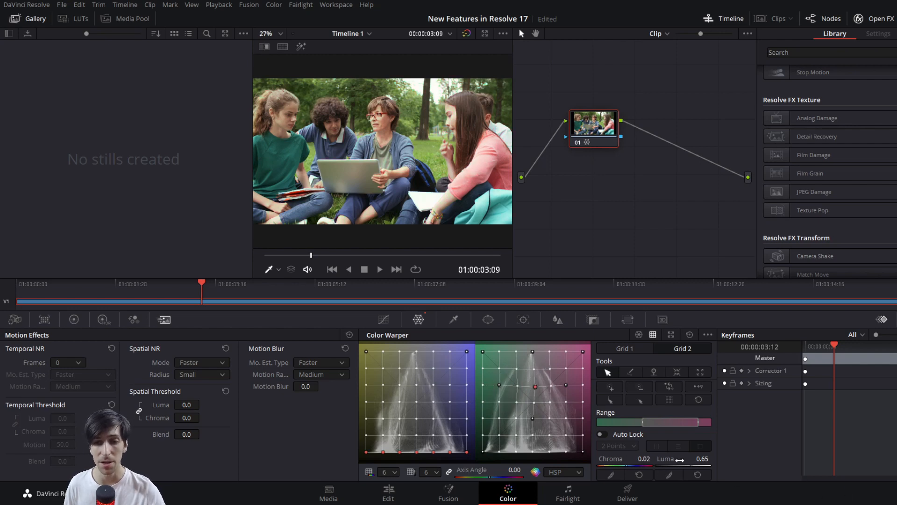
pyautogui.moveTo(680, 460)
pyautogui.mouseDown()
pyautogui.moveTo(703, 461)
pyautogui.moveTo(690, 460)
pyautogui.mouseUp()
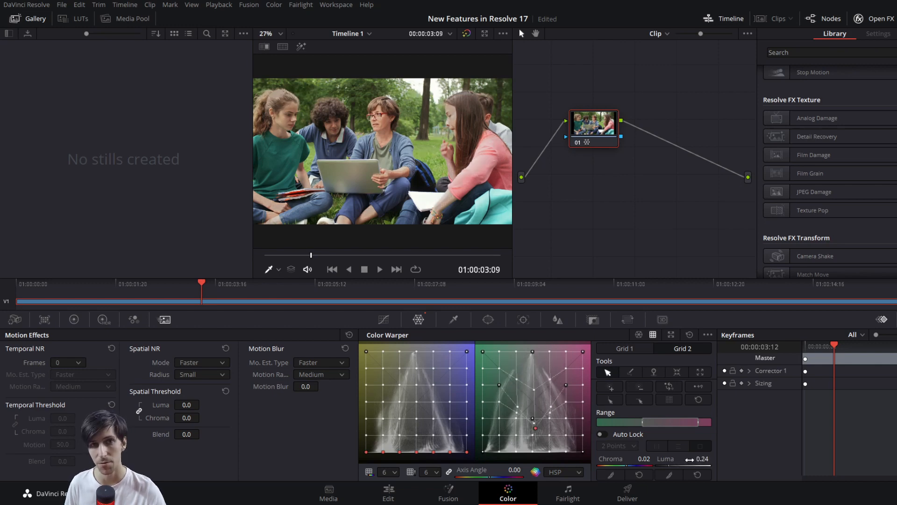
# Switch to the Hue-Saturation mesh, try Hue 0.38 on the magenta spoke's fourth point, and adjust it to Hue 0.15, Sat 0.66
pyautogui.click(641, 337)
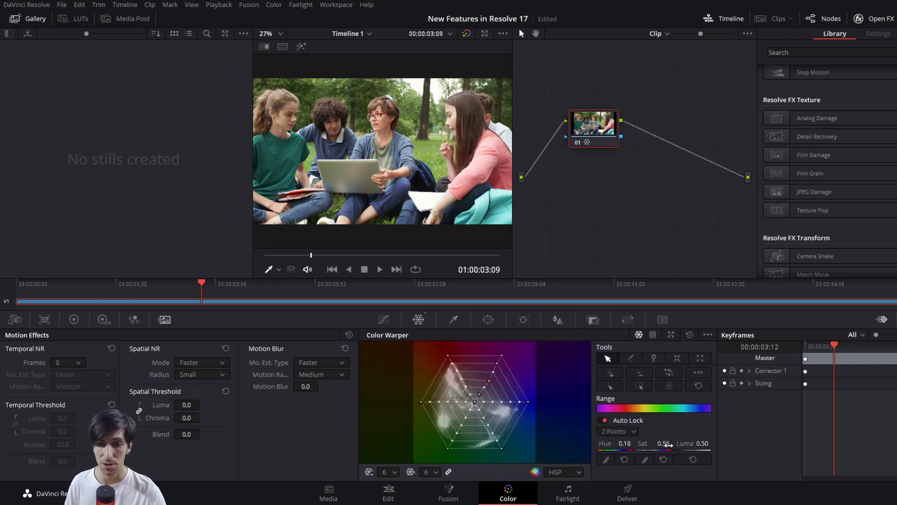
pyautogui.click(491, 372)
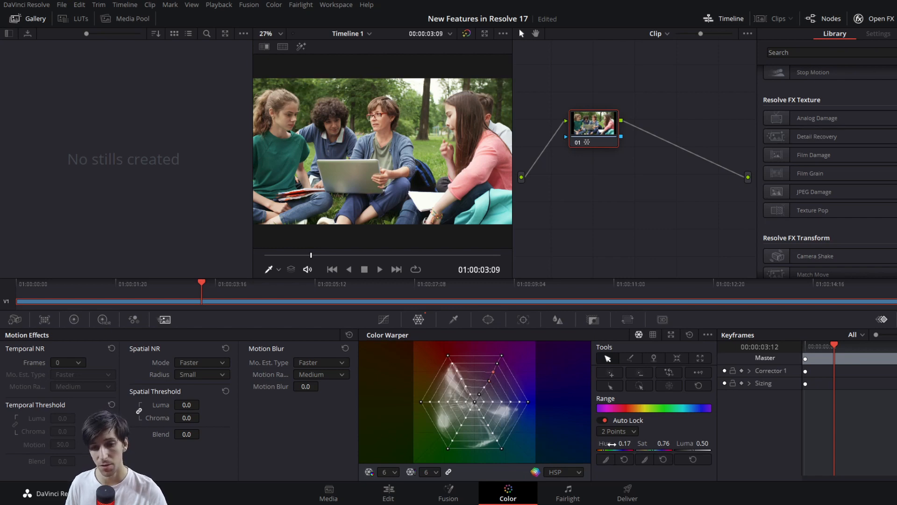
pyautogui.moveTo(610, 444); pyautogui.dragTo(642, 443)
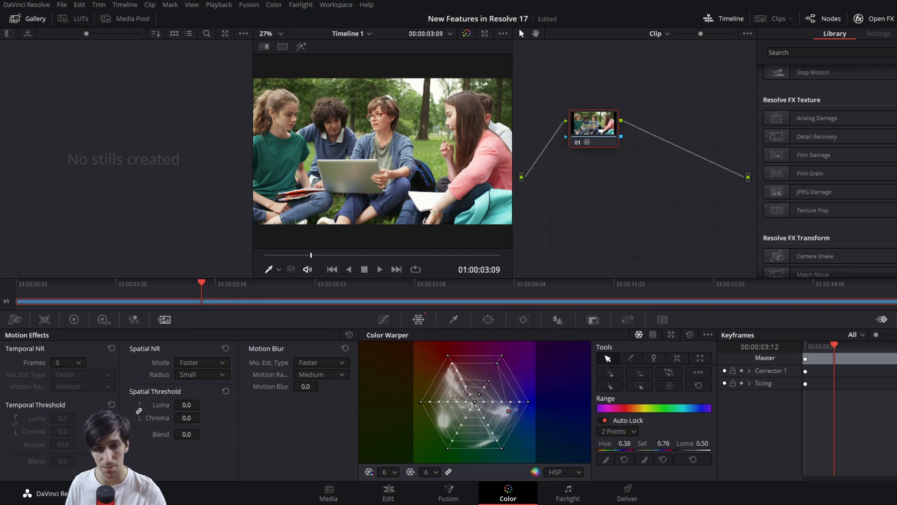
pyautogui.moveTo(509, 411); pyautogui.dragTo(493, 371)
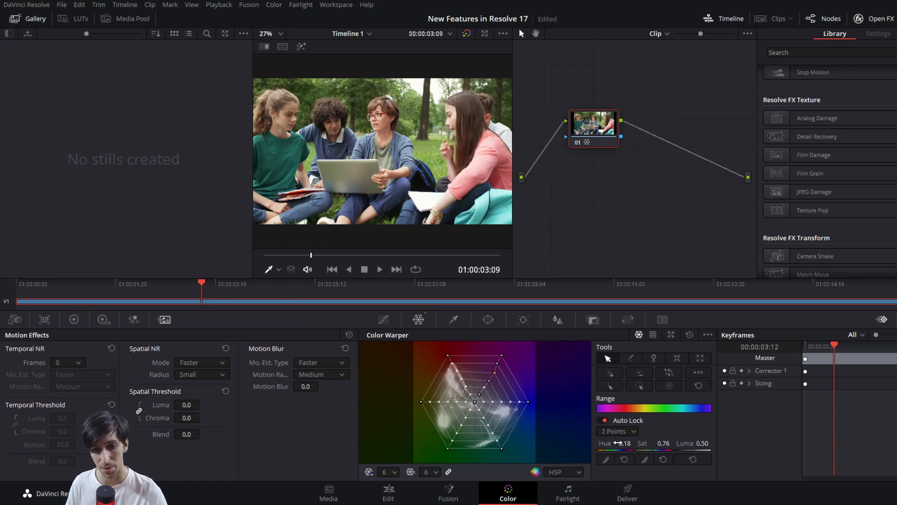
pyautogui.moveTo(618, 443); pyautogui.dragTo(674, 443)
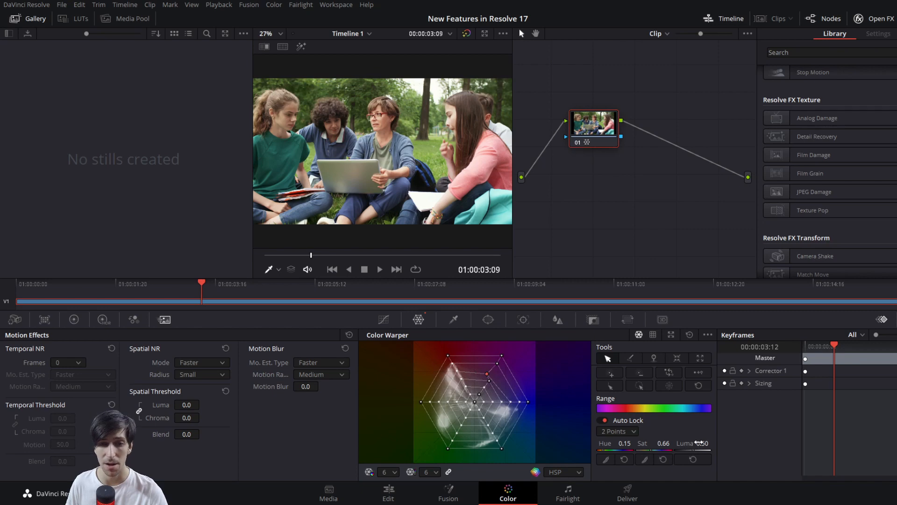
# Try different selections for a luma adjustment: the whole mesh, a single inner magenta-spoke point, and the red spoke's points
pyautogui.moveTo(417, 356); pyautogui.dragTo(558, 467)
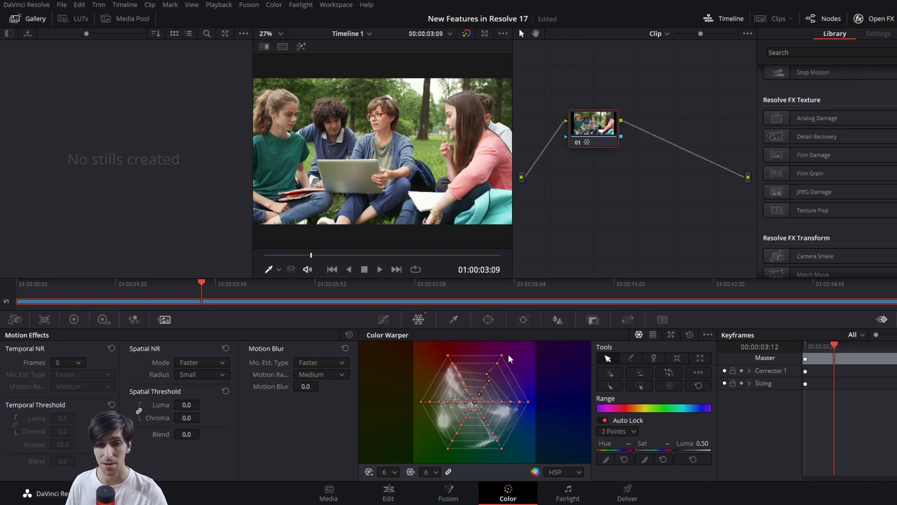
pyautogui.click(484, 386)
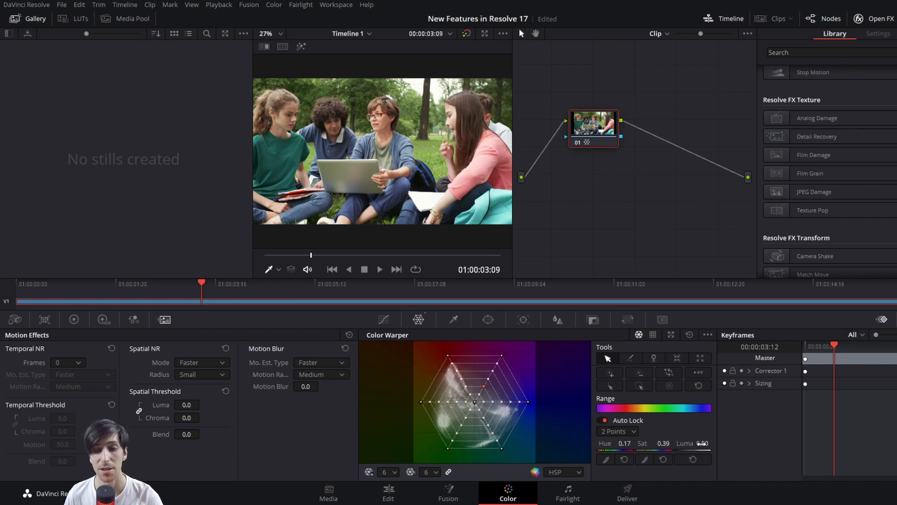
pyautogui.moveTo(702, 443); pyautogui.dragTo(495, 367)
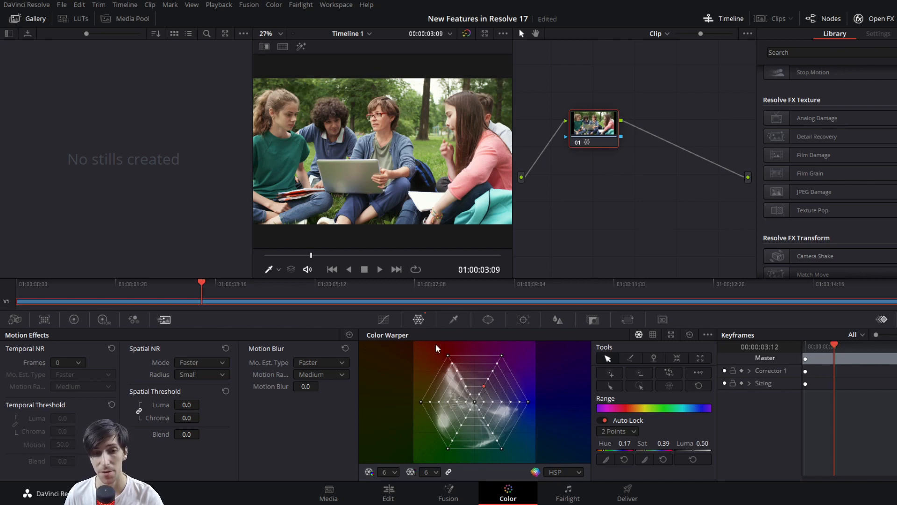
pyautogui.moveTo(435, 348); pyautogui.dragTo(477, 406)
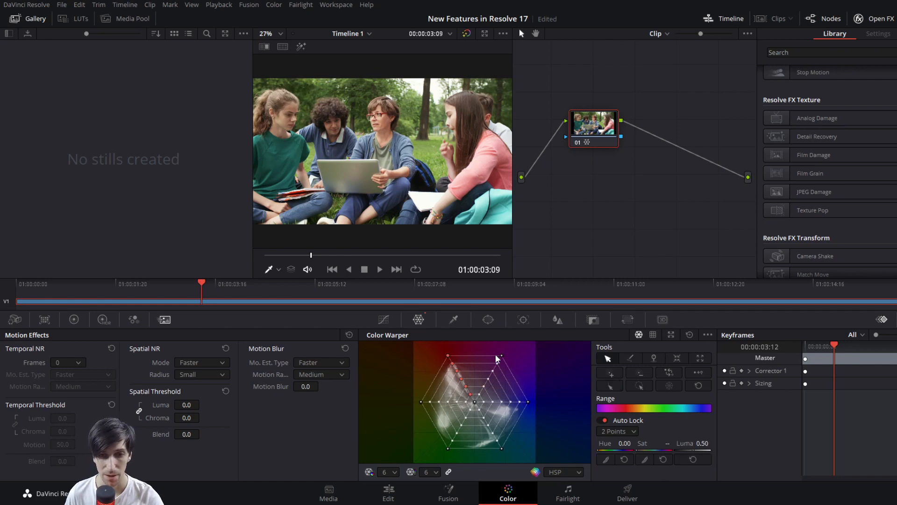
# Select all mesh points, try Luma at 0.00 and 1.00, and undo the luma changes and the selection
pyautogui.moveTo(416, 349); pyautogui.dragTo(542, 463)
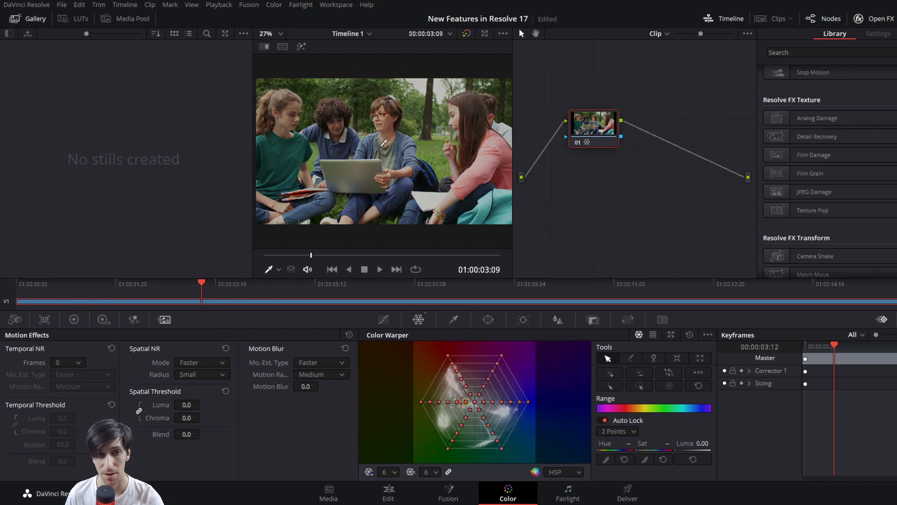
pyautogui.moveTo(690, 445); pyautogui.dragTo(715, 445)
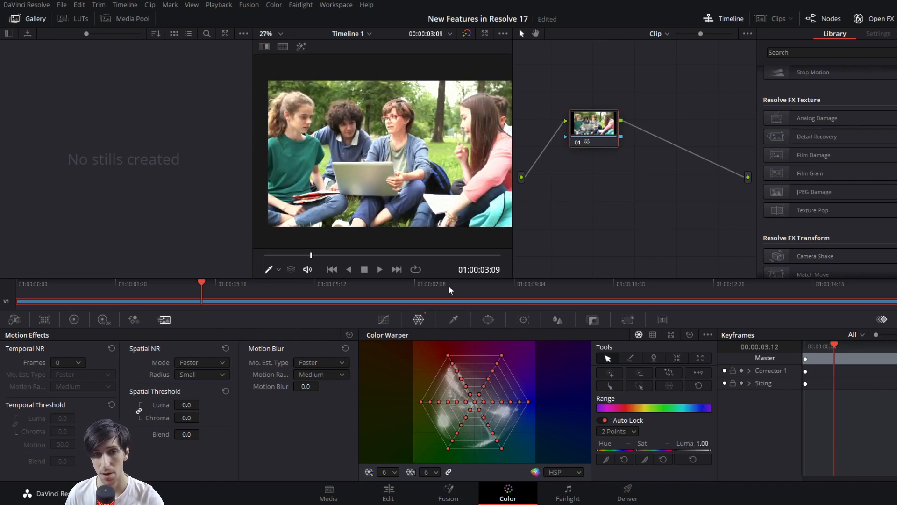
pyautogui.scroll(-1, 473, 197)
pyautogui.hotkey('ctrl', 'z')
pyautogui.hotkey('ctrl', 'z')
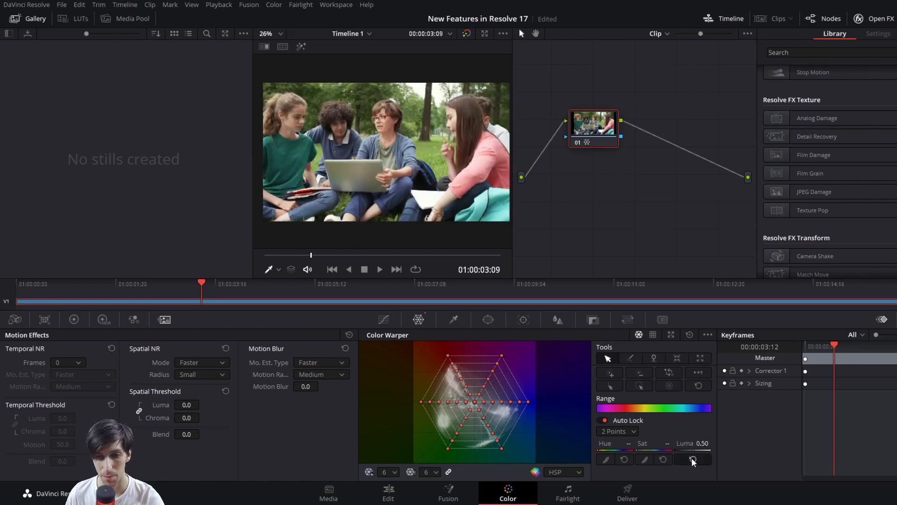
pyautogui.hotkey('ctrl', 'z')
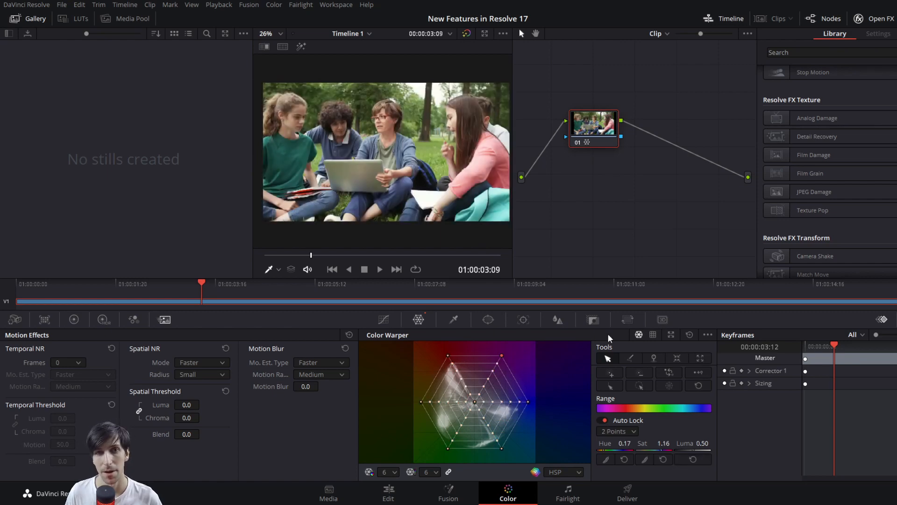